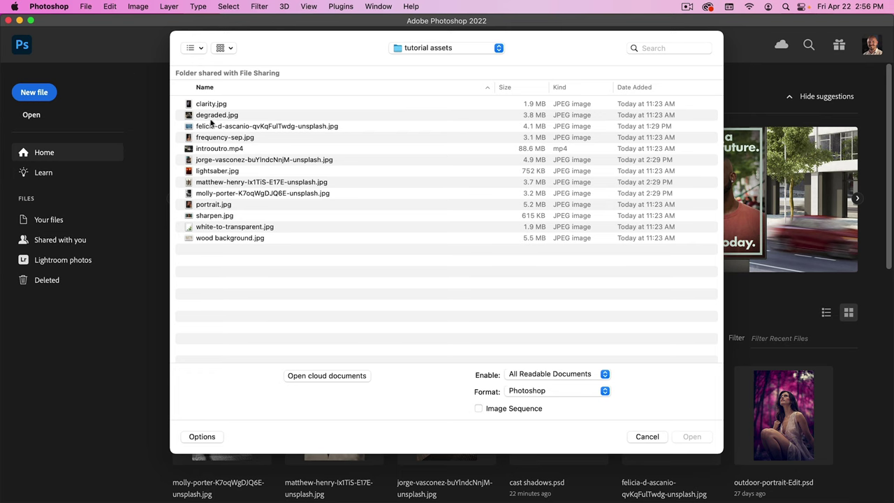
Open degraded.jpg and duplicate its Background layer into a Background copy
double_click(210, 116)
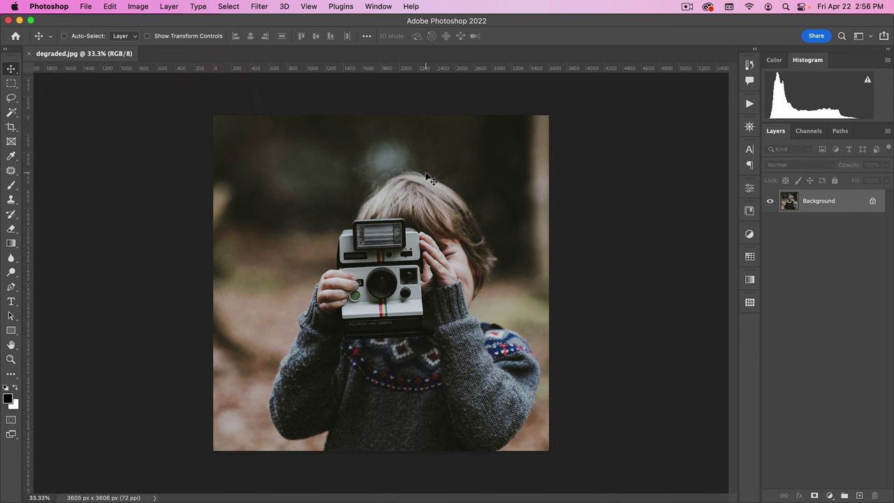
drag(823, 203, 858, 495)
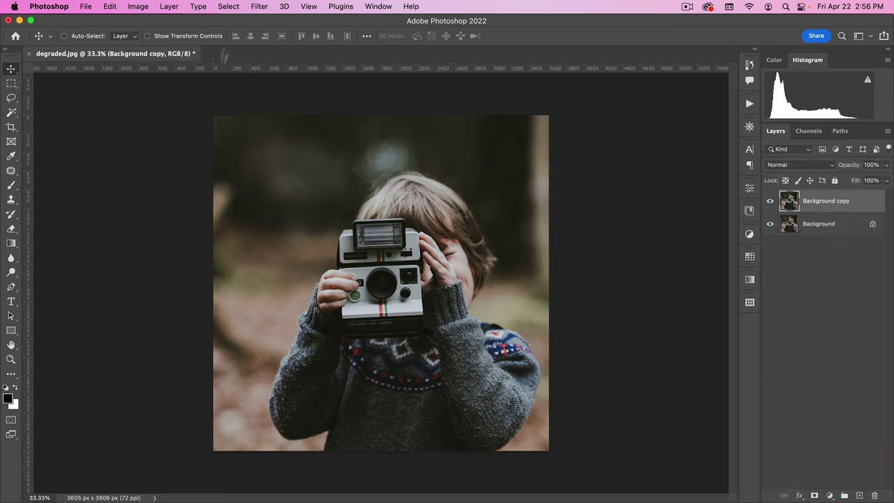
click(260, 7)
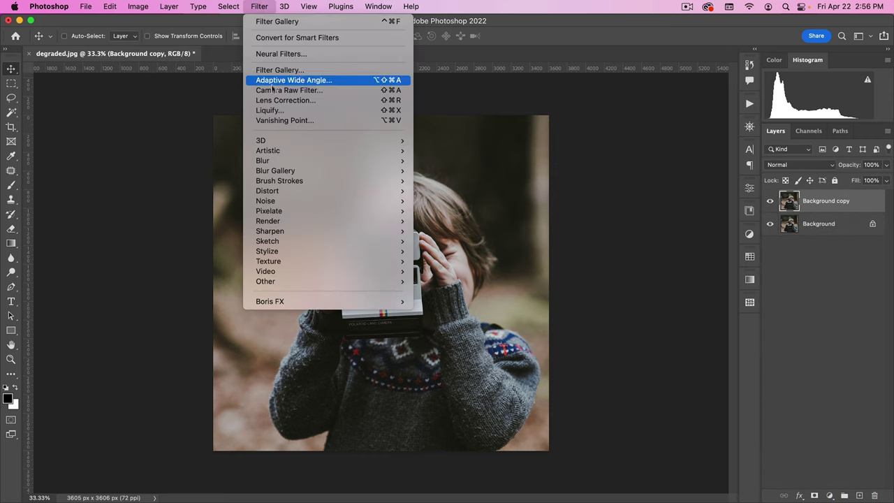
In Lens Correction's Custom settings, set distortion +1, red/cyan -100, blue/yellow +100, vignette 15
click(327, 99)
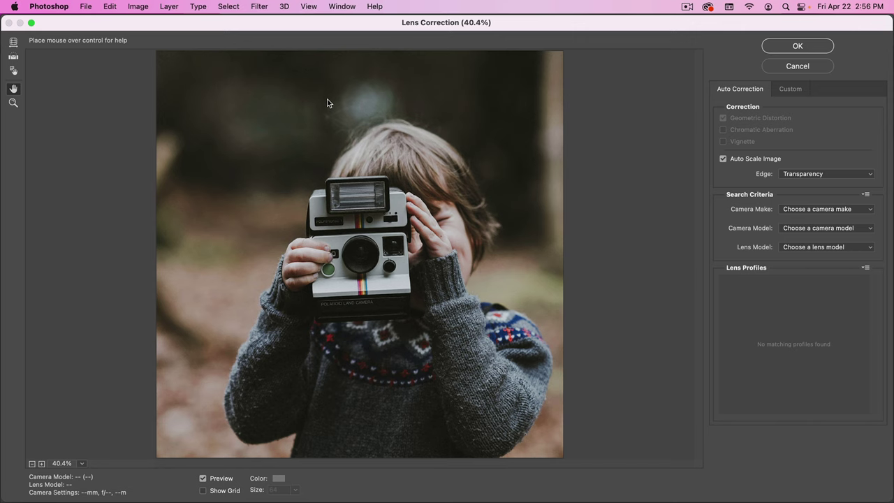
click(792, 88)
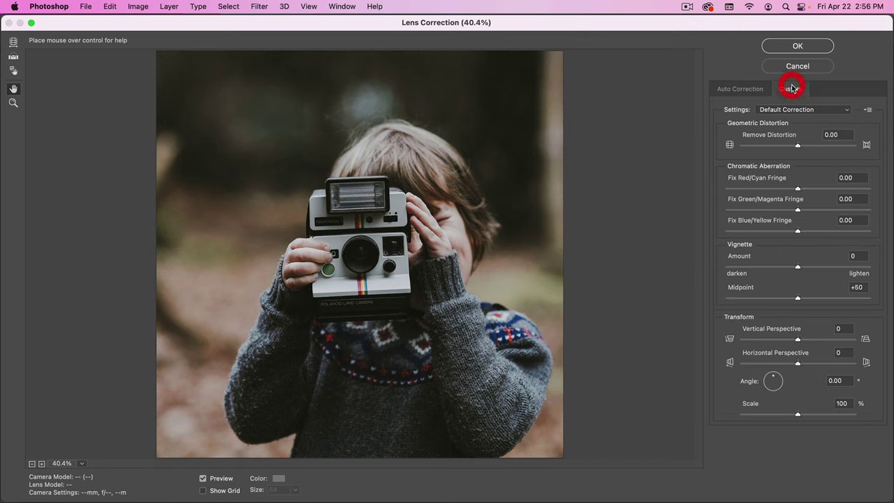
click(741, 125)
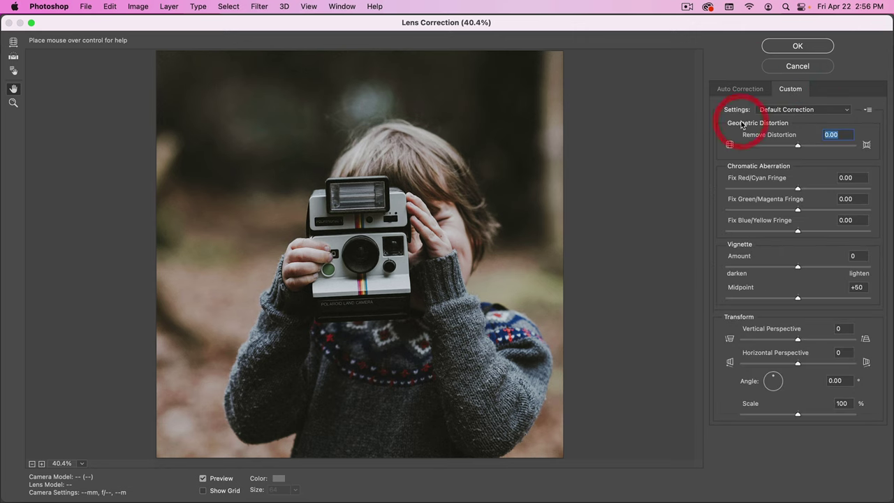
text(1)
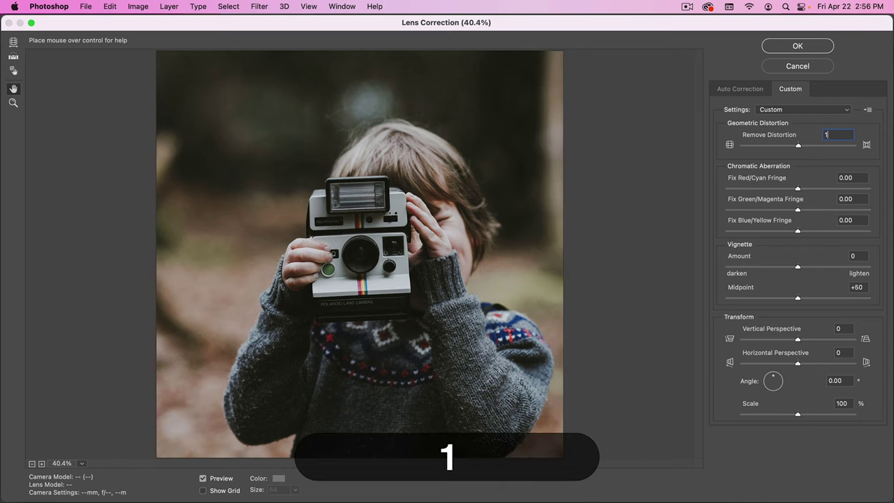
key(Tab)
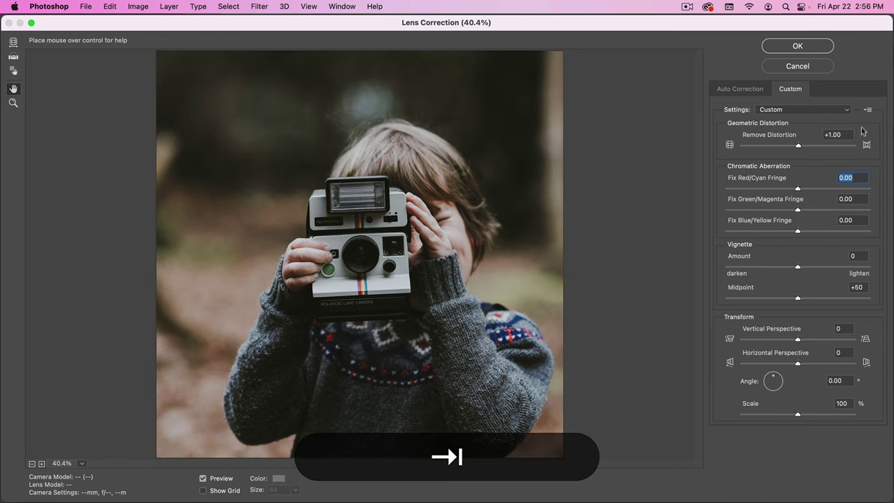
click(661, 193)
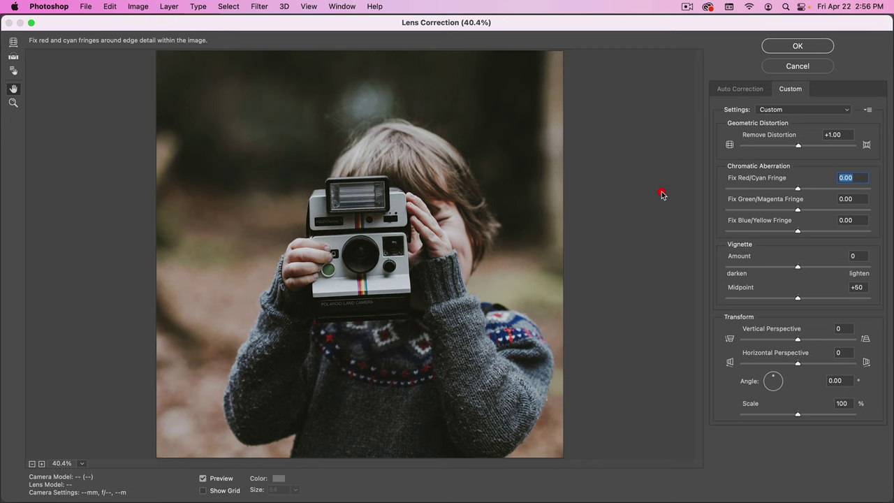
click(726, 189)
click(719, 193)
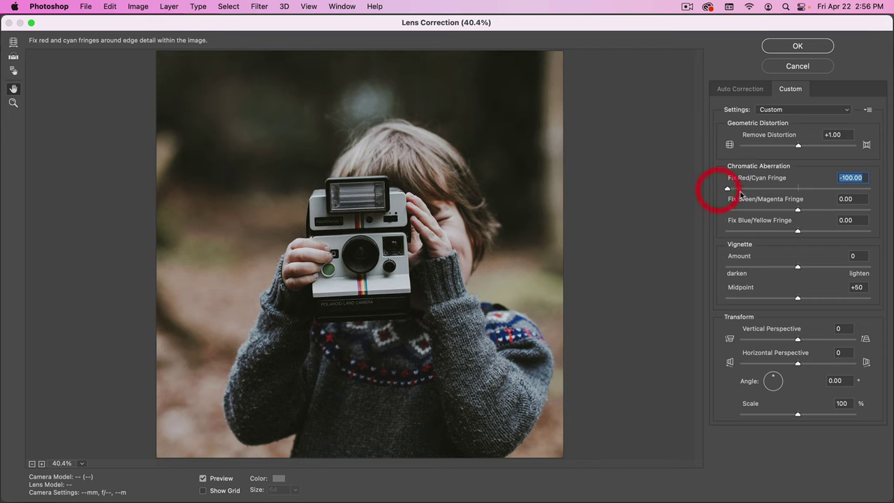
drag(797, 231, 807, 233)
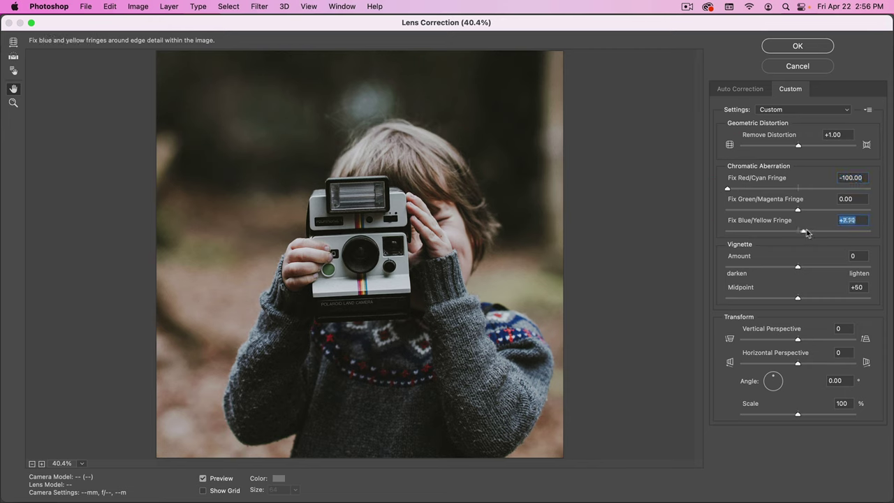
click(860, 200)
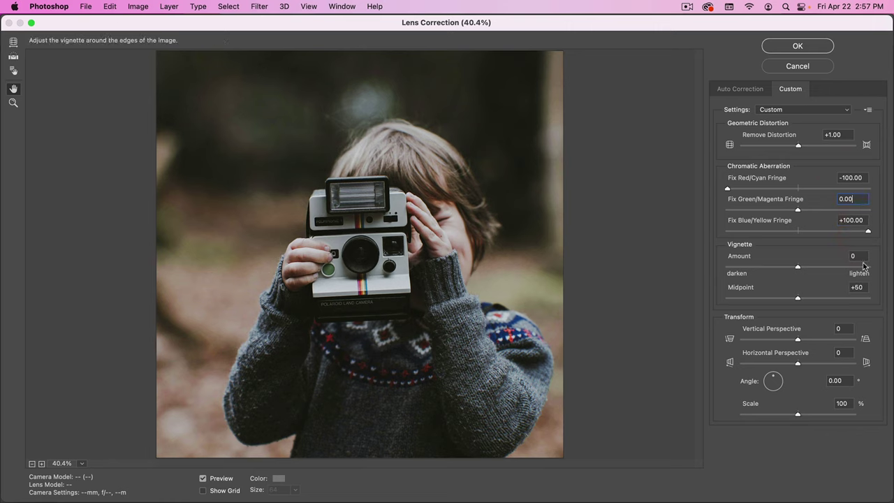
drag(836, 256, 808, 266)
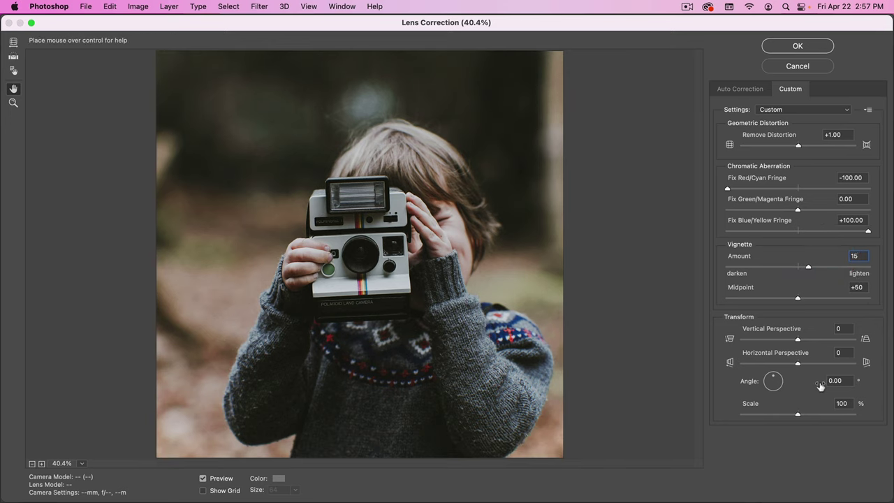
Apply the lens correction, then reapply it once from the Filter menu
click(795, 46)
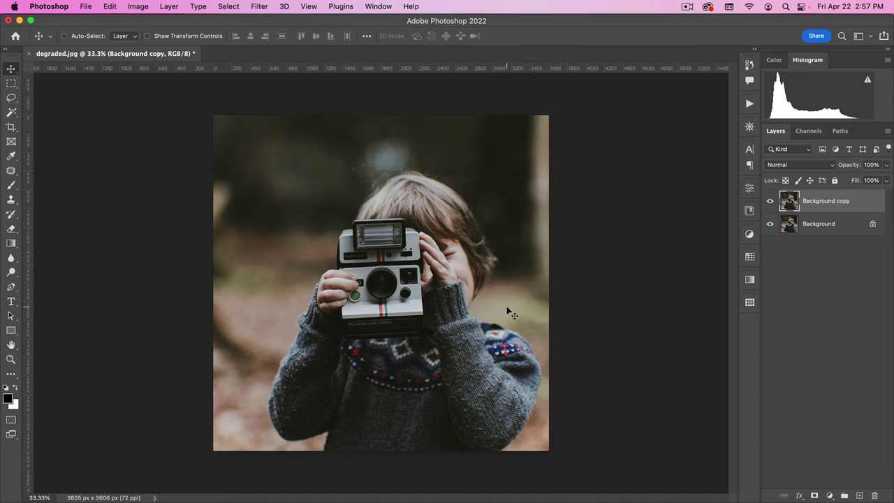
click(256, 8)
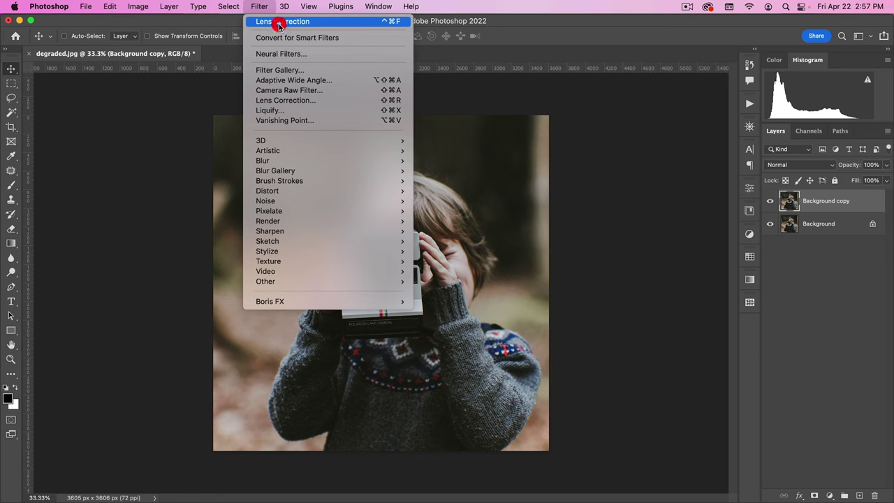
click(278, 23)
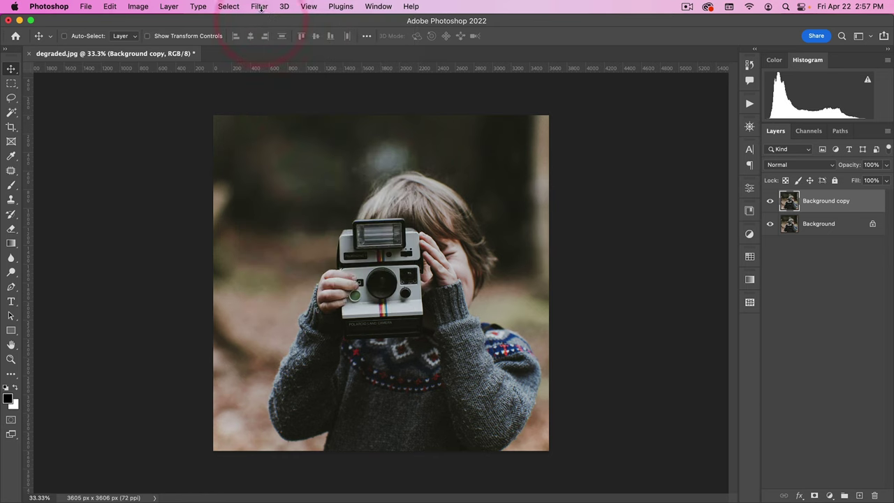
Reapply the lens correction filter repeatedly to intensify the colour fringing
click(261, 10)
click(261, 10)
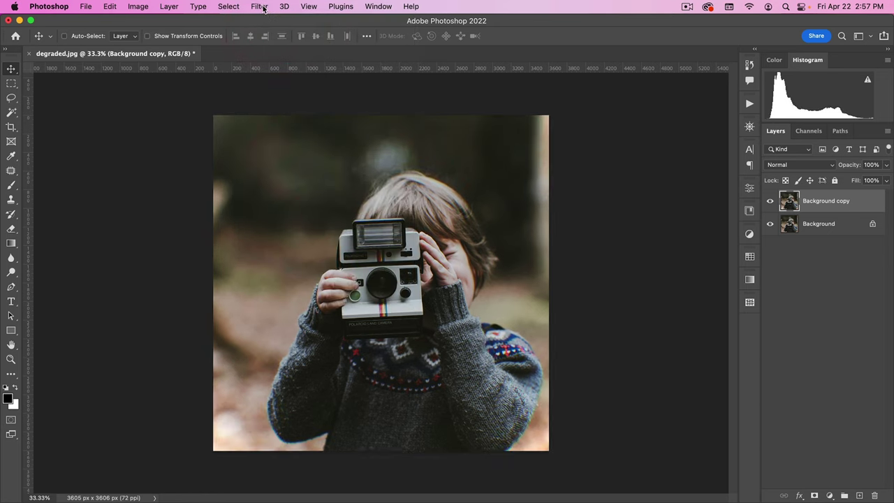
click(262, 10)
click(263, 10)
click(265, 9)
click(263, 9)
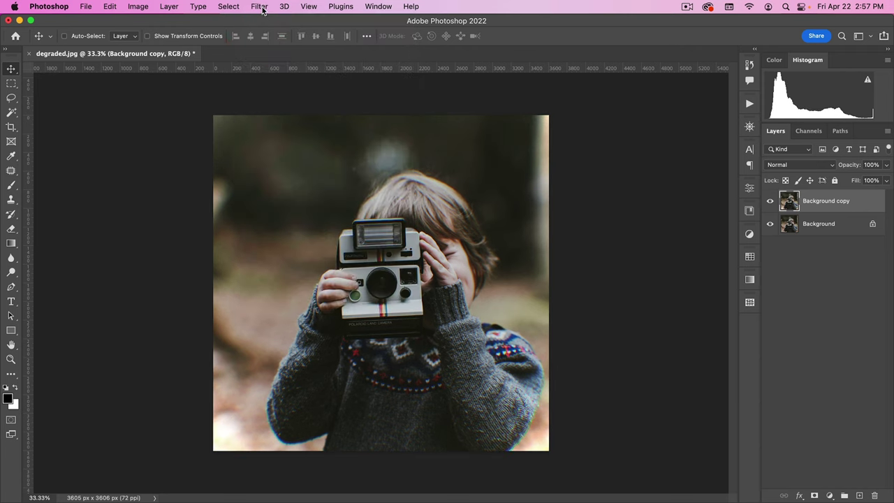
click(262, 9)
click(262, 9)
click(262, 8)
click(261, 9)
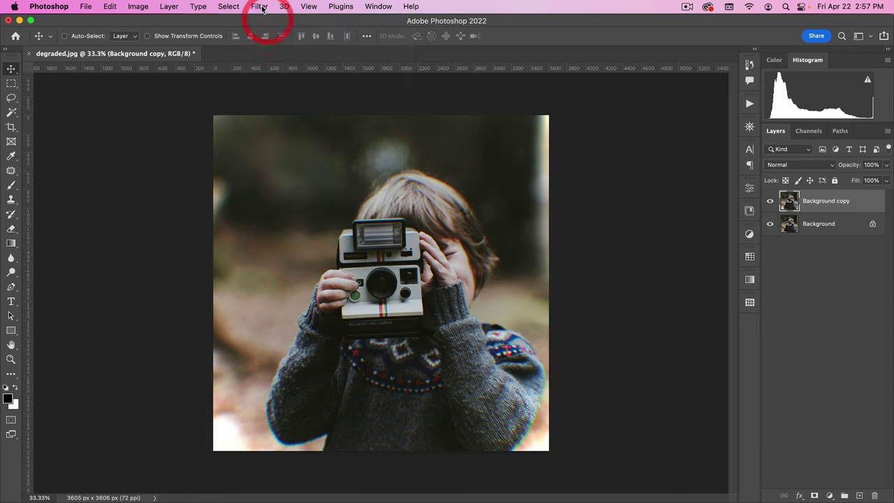
click(262, 8)
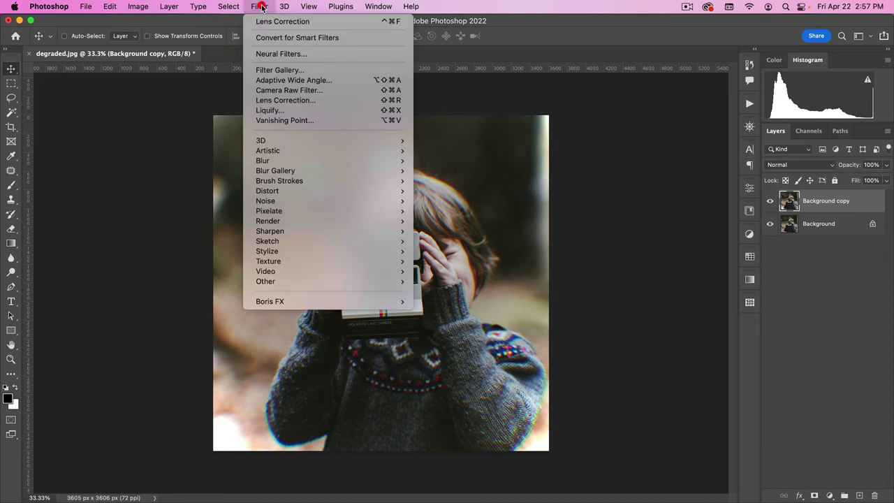
click(263, 10)
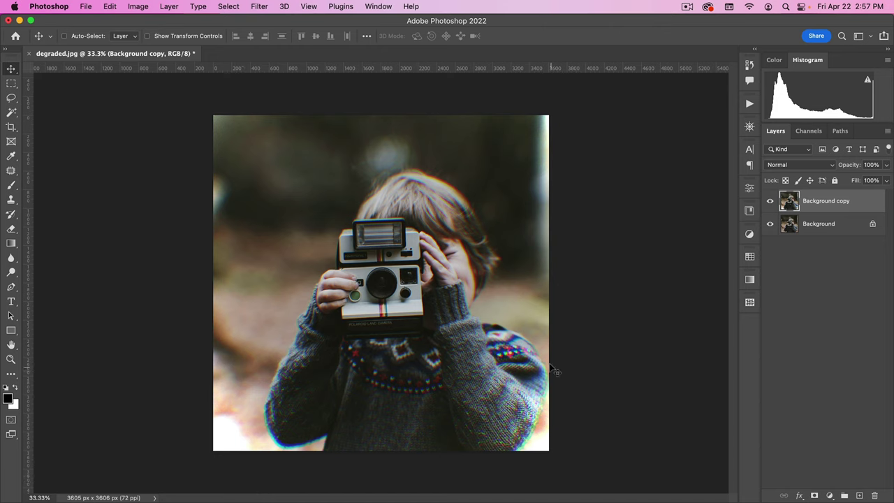
Reapply the filter a few more times for stronger red and blue fringing
click(259, 7)
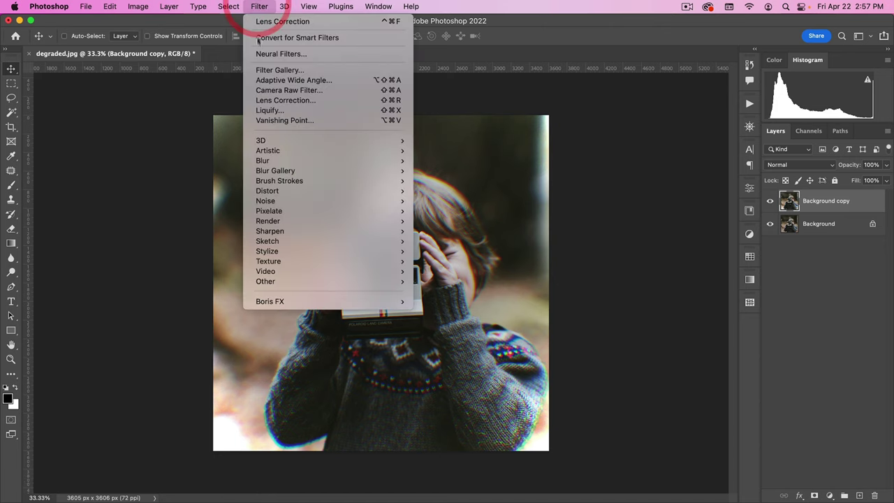
click(261, 8)
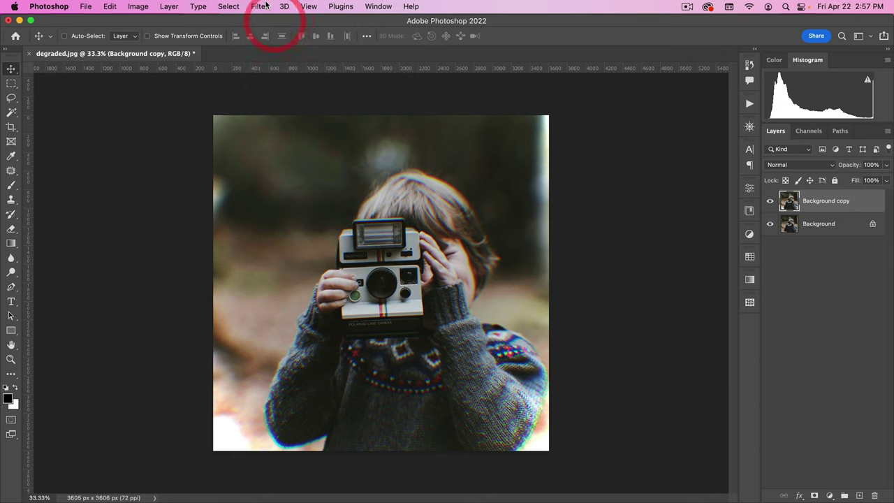
click(261, 7)
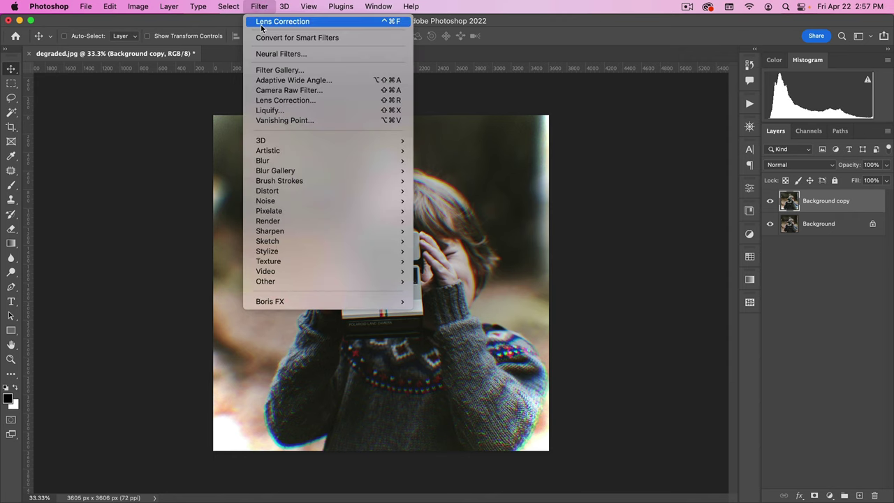
click(262, 8)
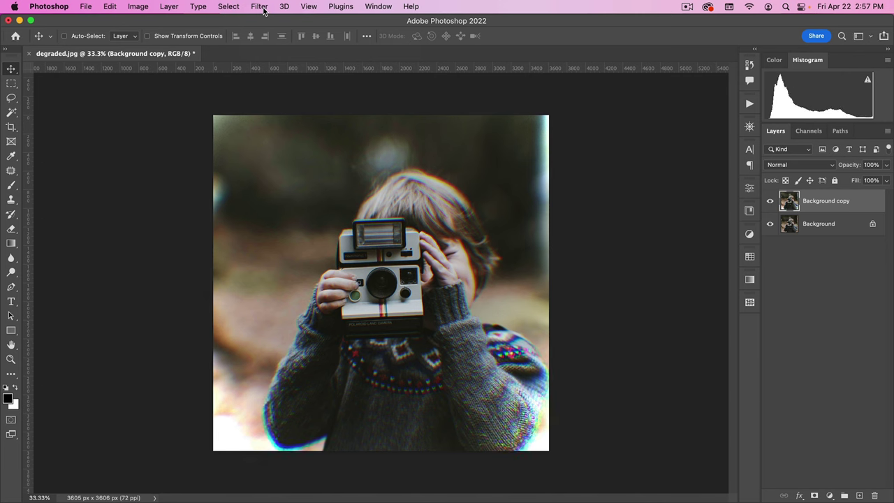
click(261, 7)
click(264, 10)
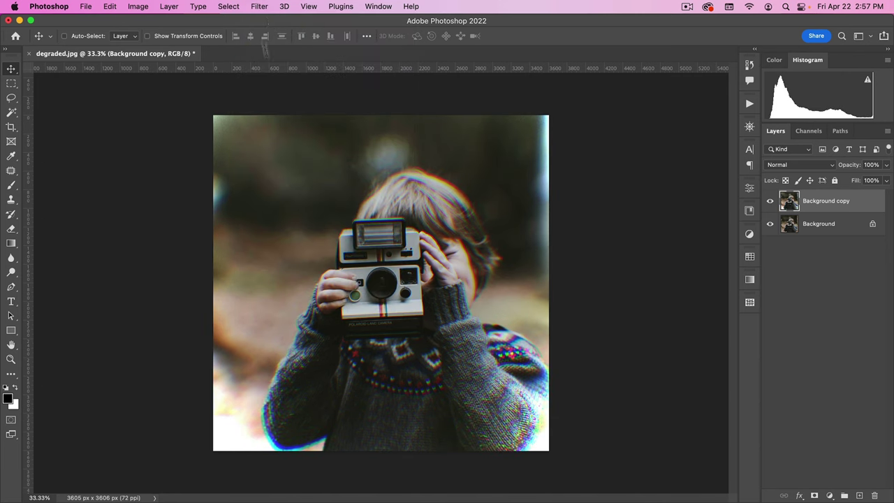
key(super)
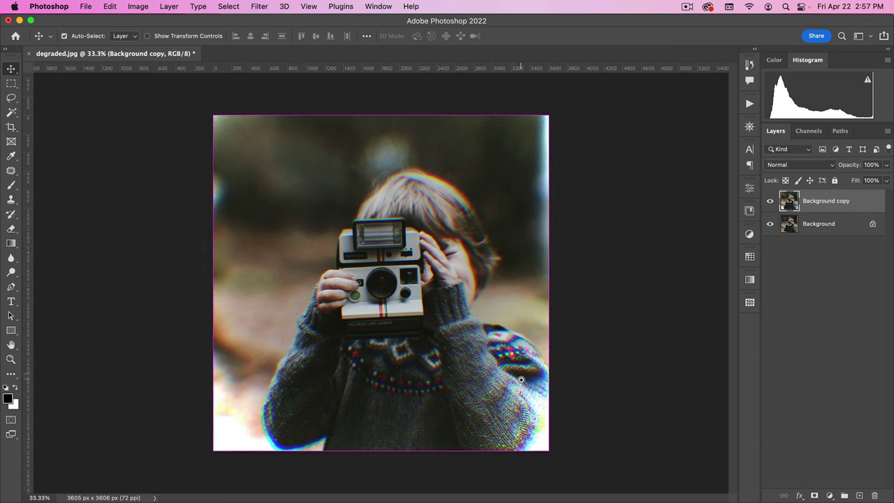
Zoom and pan over the hair, Polaroid camera, sweater and hand to inspect the fringing
drag(459, 202, 539, 154)
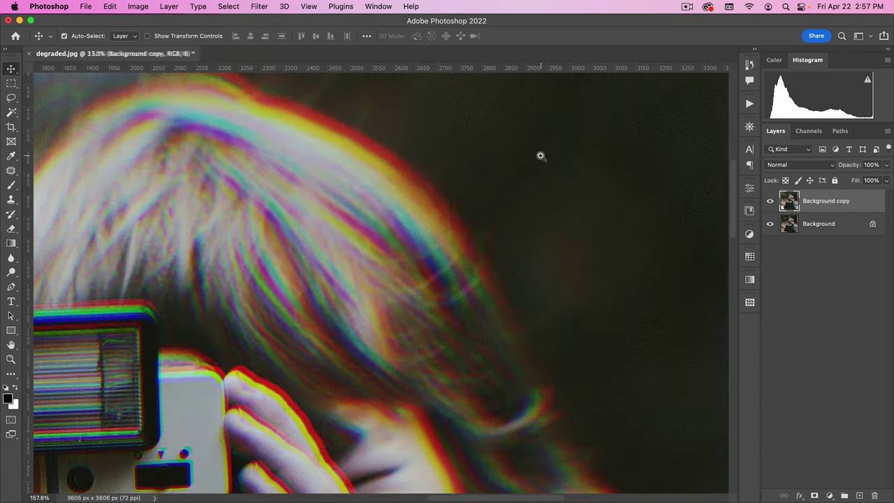
drag(287, 171, 602, 207)
drag(305, 335, 304, 178)
scroll(415, 205, down, 3)
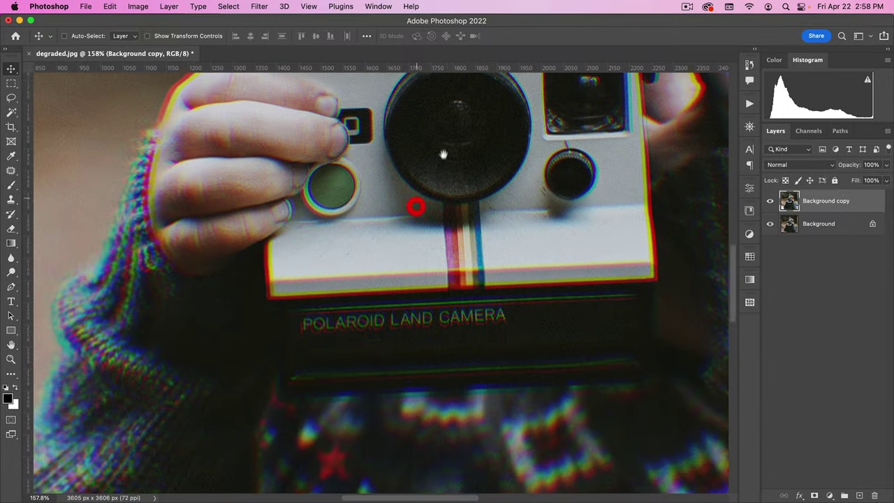
scroll(405, 197, down, 5)
scroll(405, 197, left, 5)
key(space)
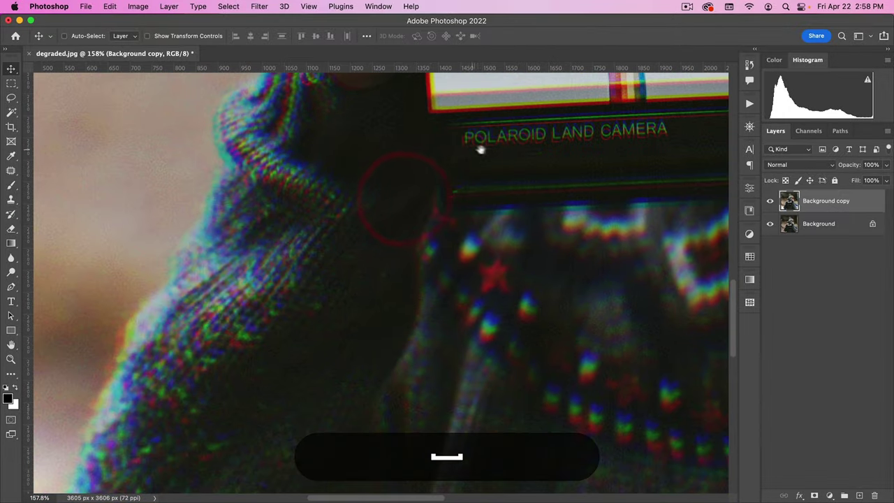
drag(481, 147, 314, 242)
drag(379, 218, 379, 249)
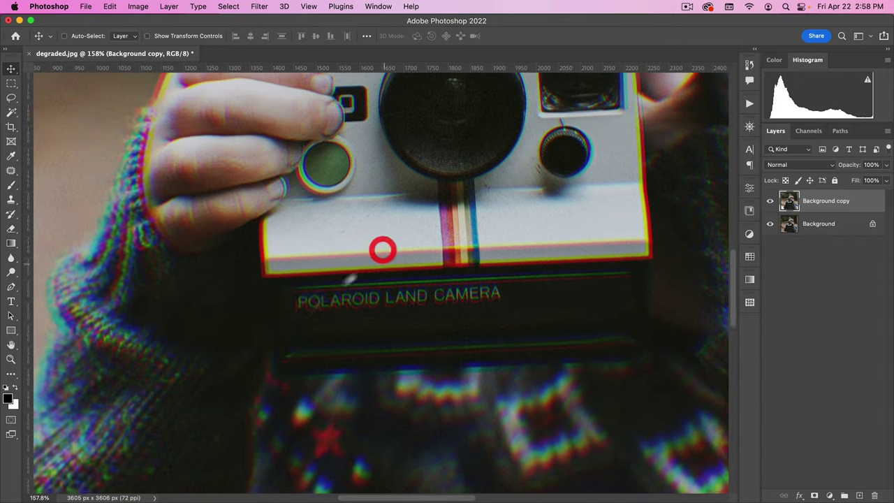
key(space)
scroll(405, 241, left, 6)
scroll(405, 241, down, 2)
click(426, 245)
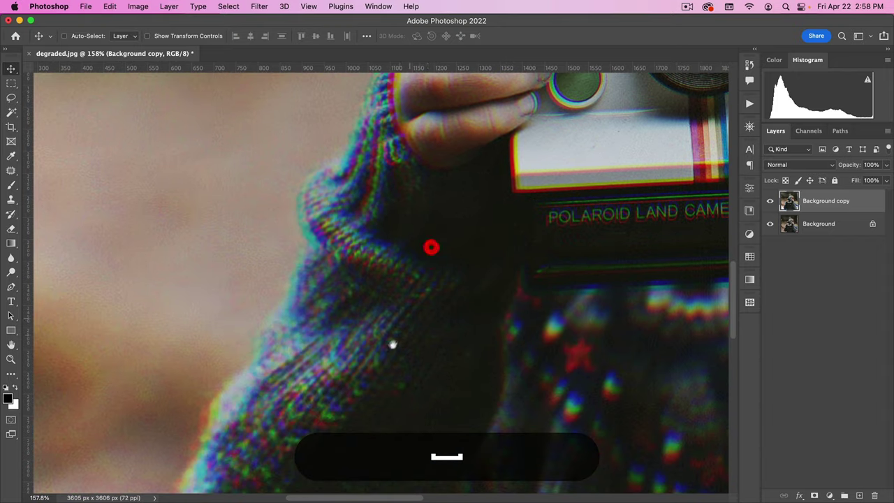
scroll(396, 346, up, 5)
scroll(399, 349, up, 2)
click(393, 369)
scroll(377, 179, right, 2)
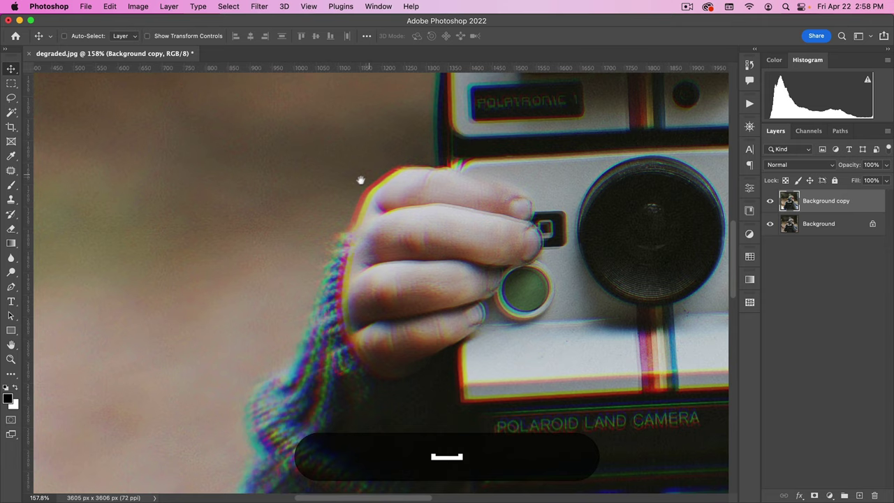
scroll(361, 180, up, 2)
click(355, 180)
click(259, 6)
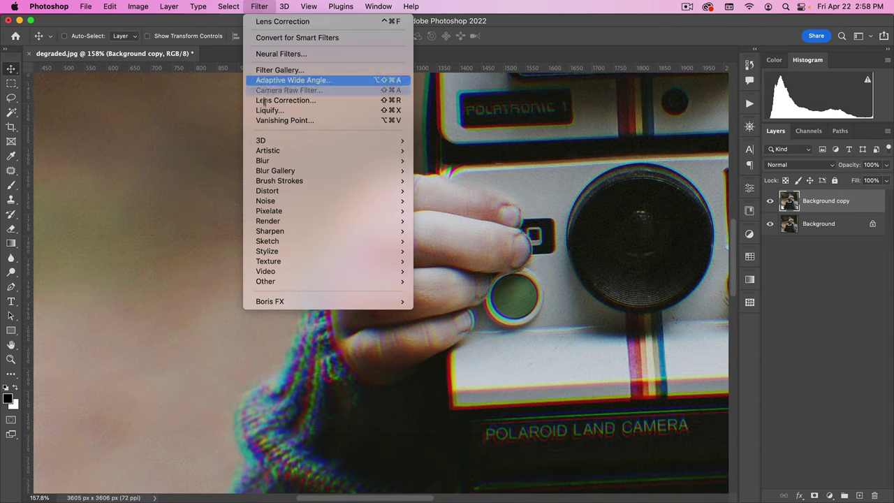
Apply a Zoom-method radial blur with amount 10 to the photo copy
mouse_move(391, 161)
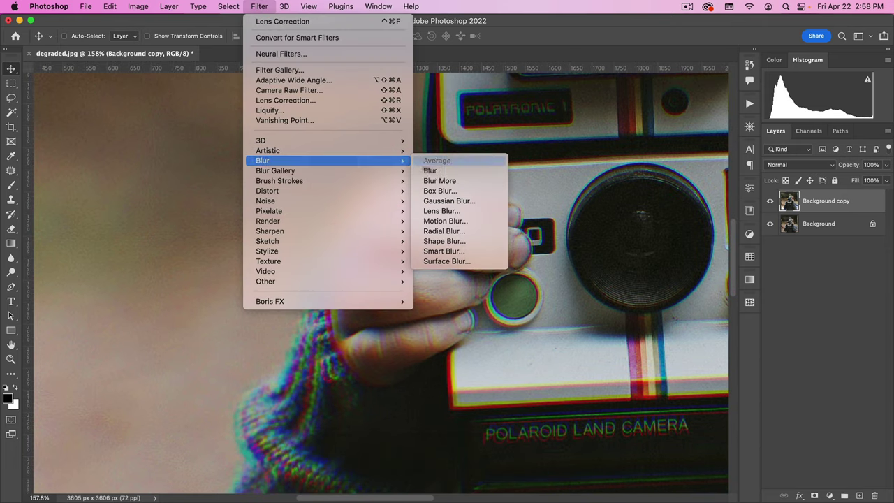
click(447, 231)
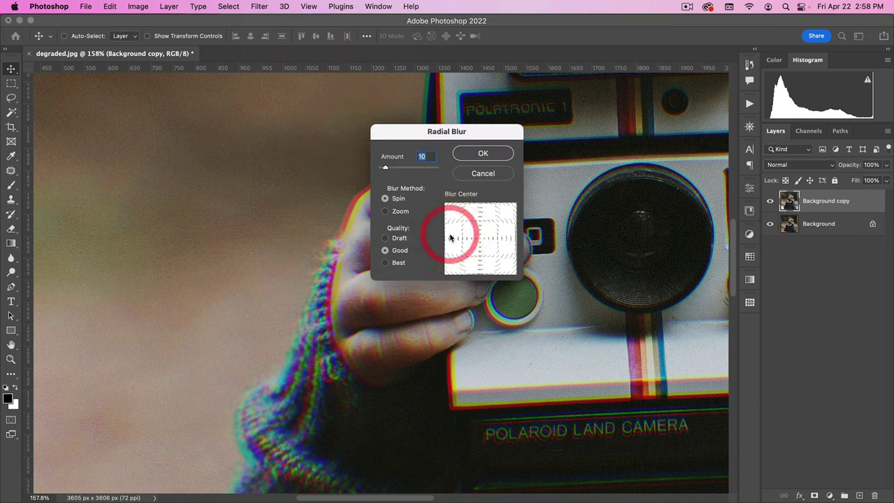
drag(444, 134, 561, 85)
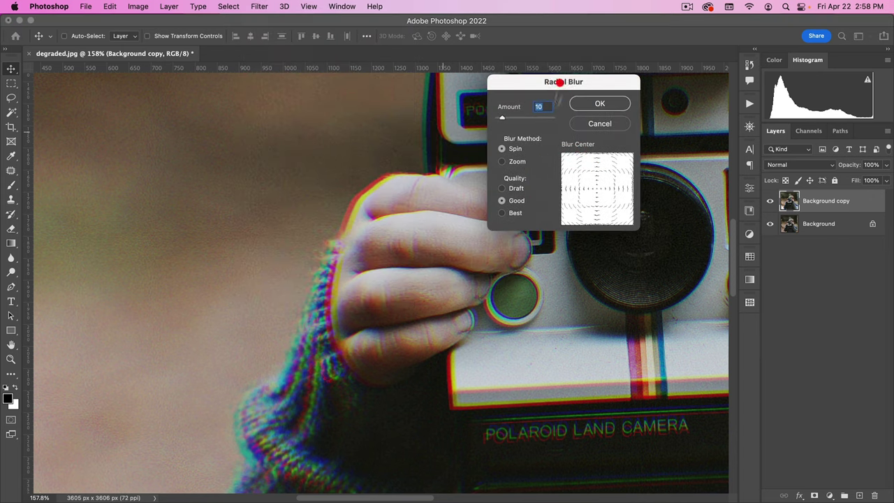
click(512, 162)
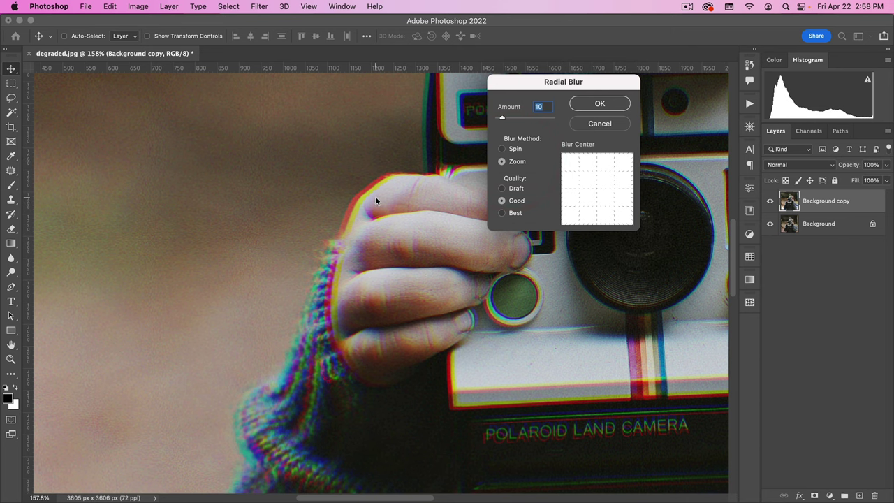
click(600, 106)
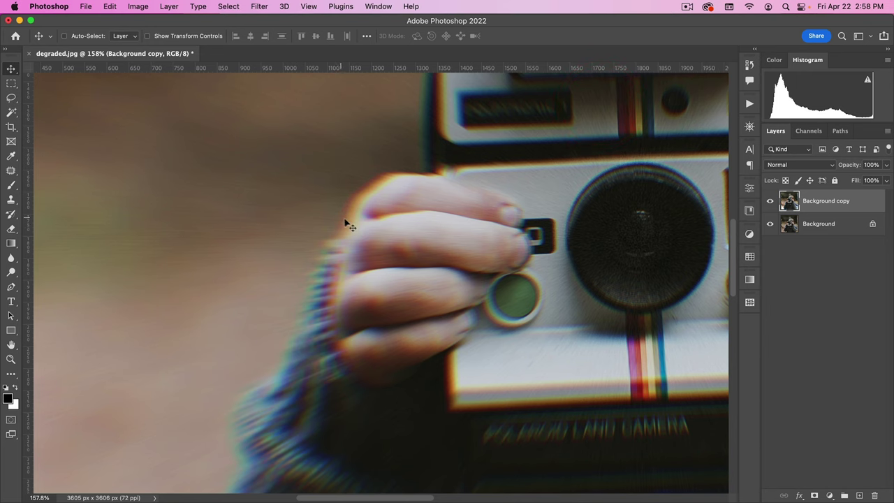
key(super+0)
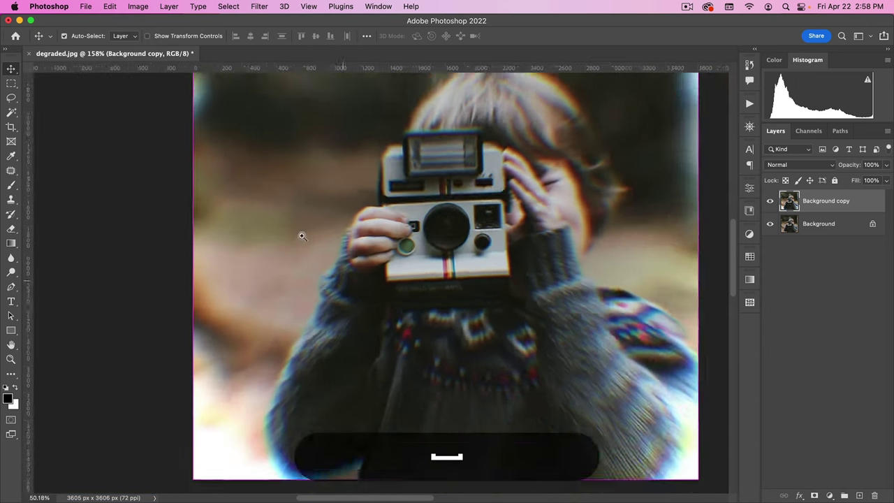
click(293, 235)
click(381, 136)
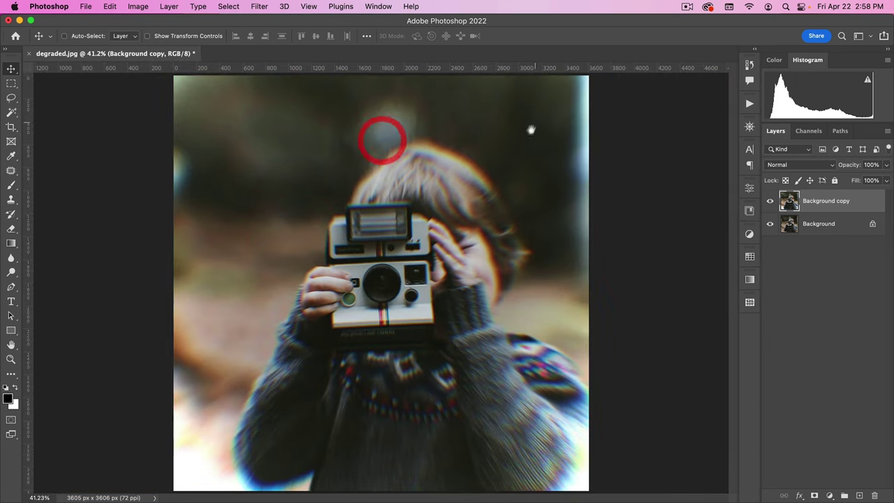
key(space)
drag(447, 214, 437, 214)
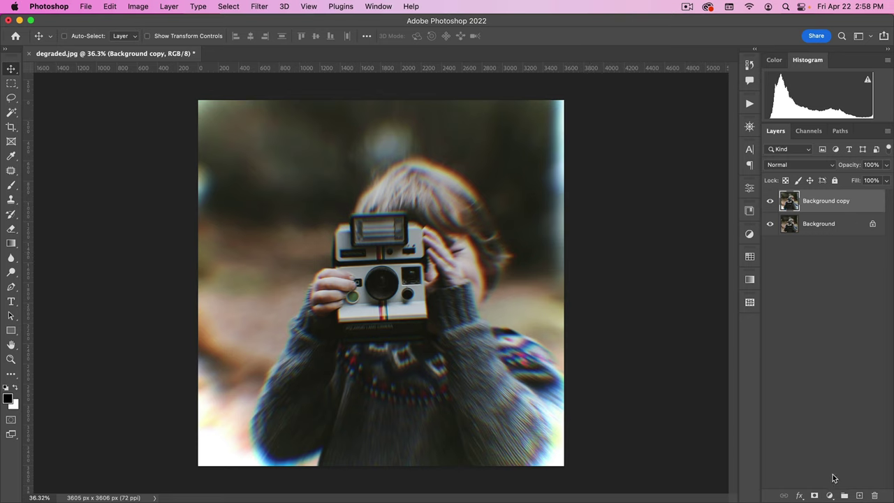
Create Layer 1 and fill it with a 50% brightness grey foreground colour
click(859, 495)
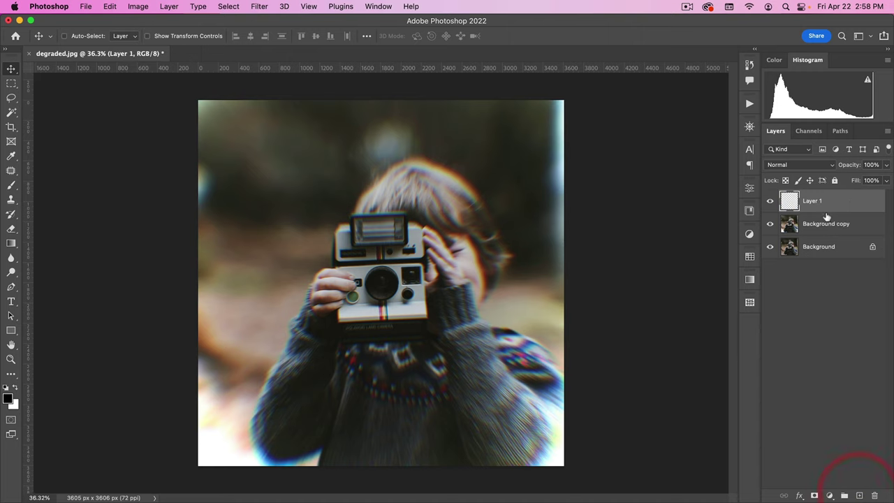
click(8, 397)
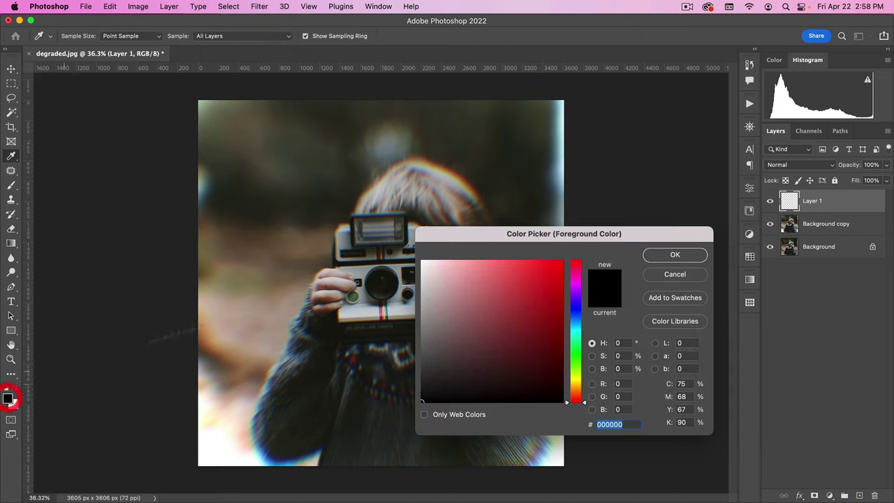
drag(447, 330, 411, 327)
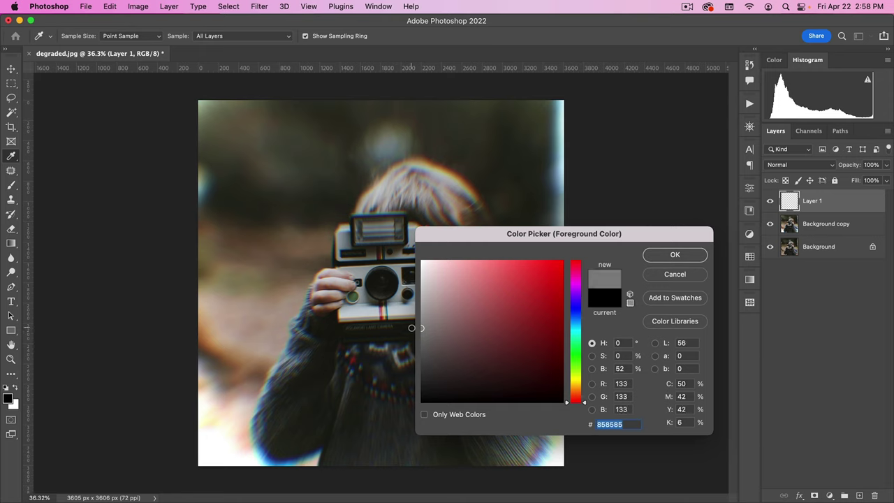
click(619, 368)
text(50)
key(Return)
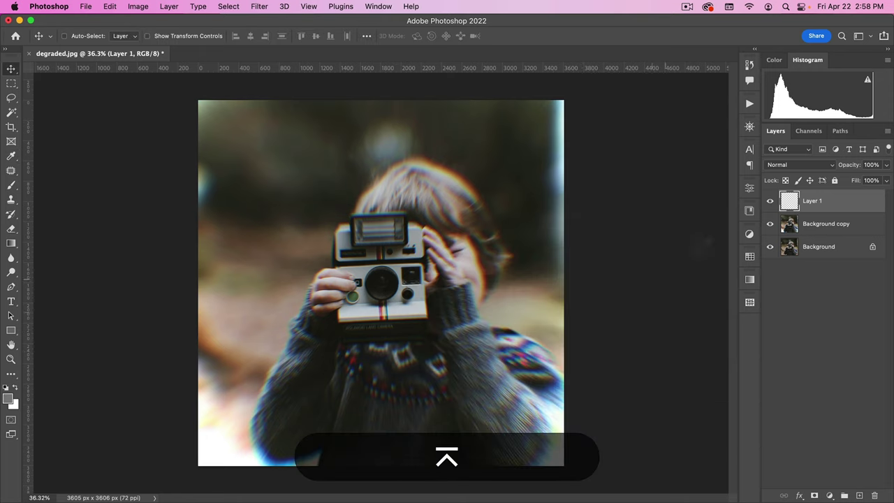
key(alt+BackSpace)
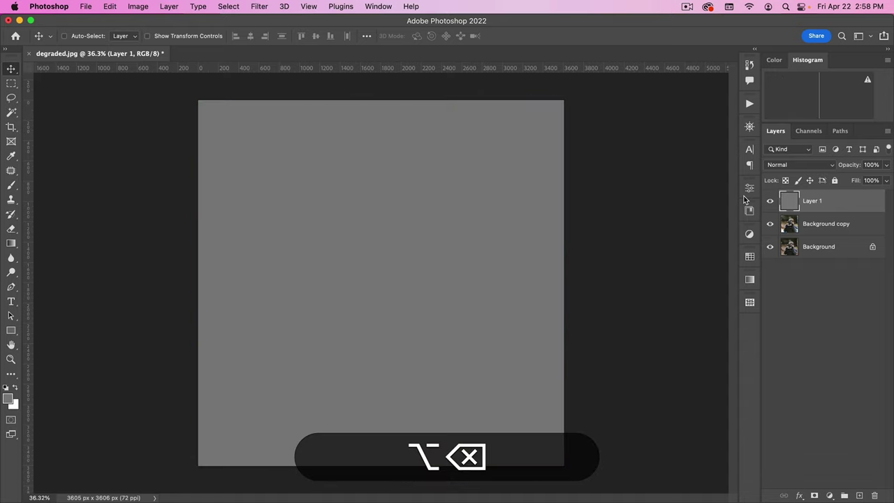
Add Noise to the grey layer: amount 50, Uniform distribution, Monochromatic unchecked
click(267, 8)
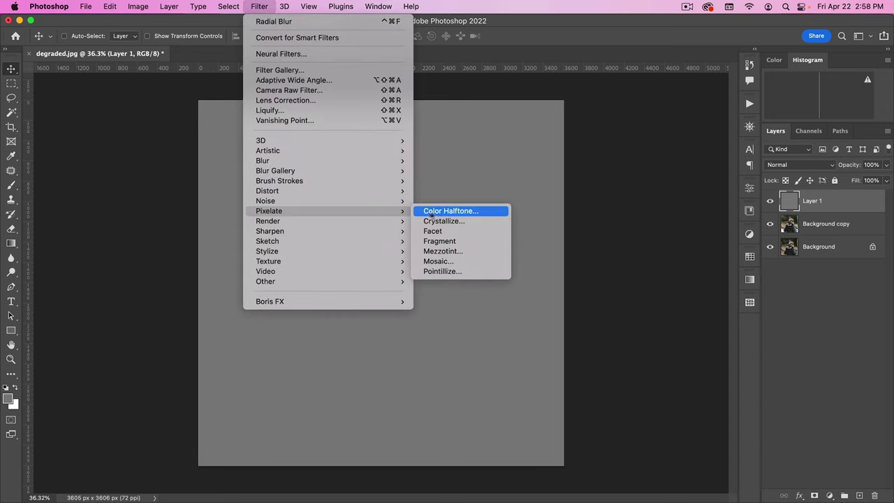
mouse_move(377, 200)
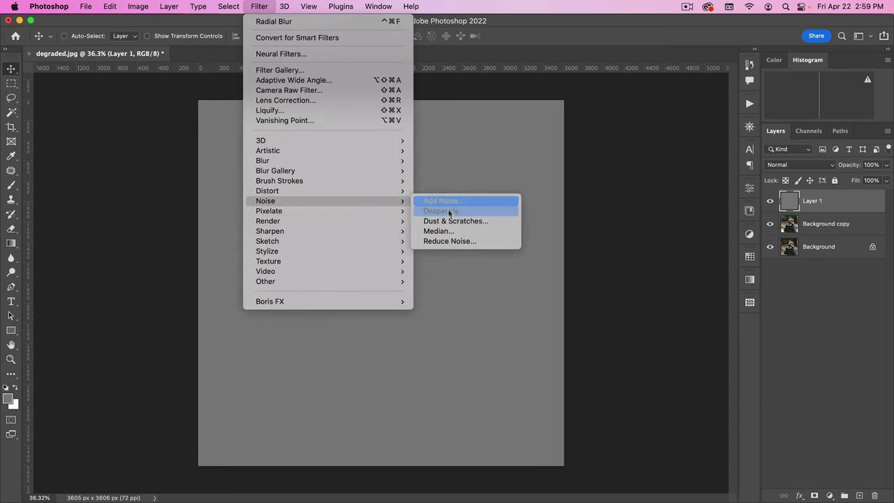
click(454, 199)
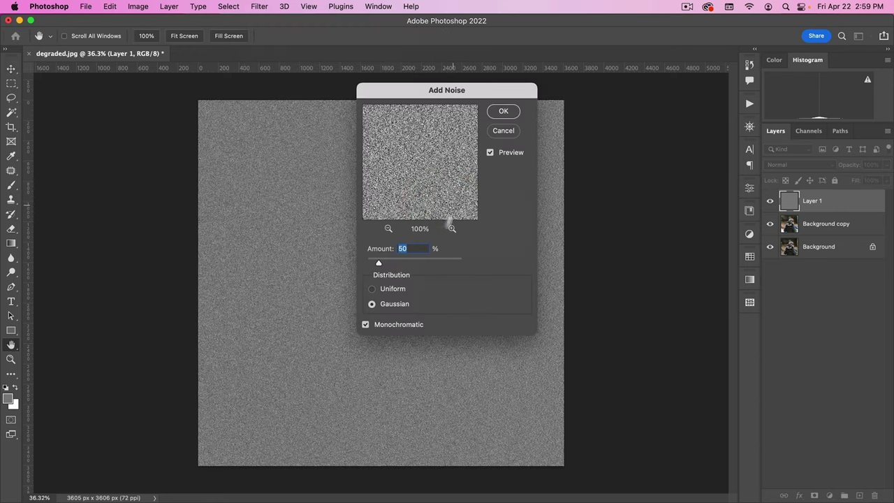
click(391, 287)
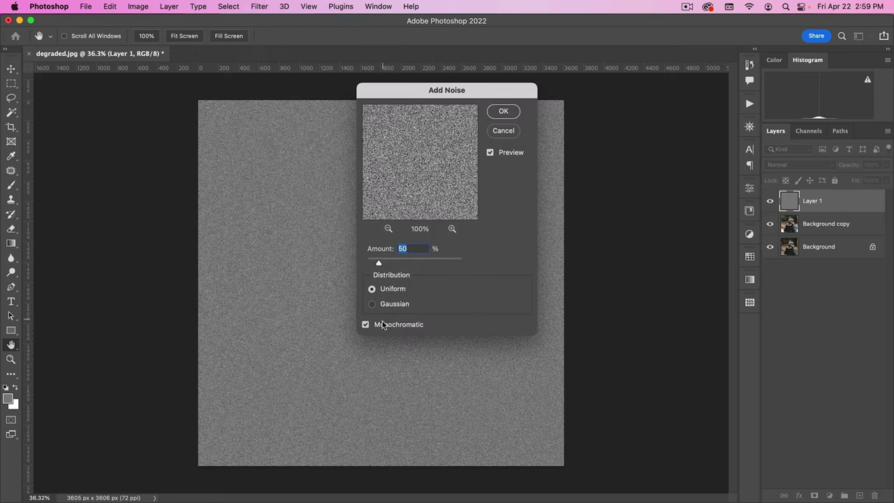
click(382, 324)
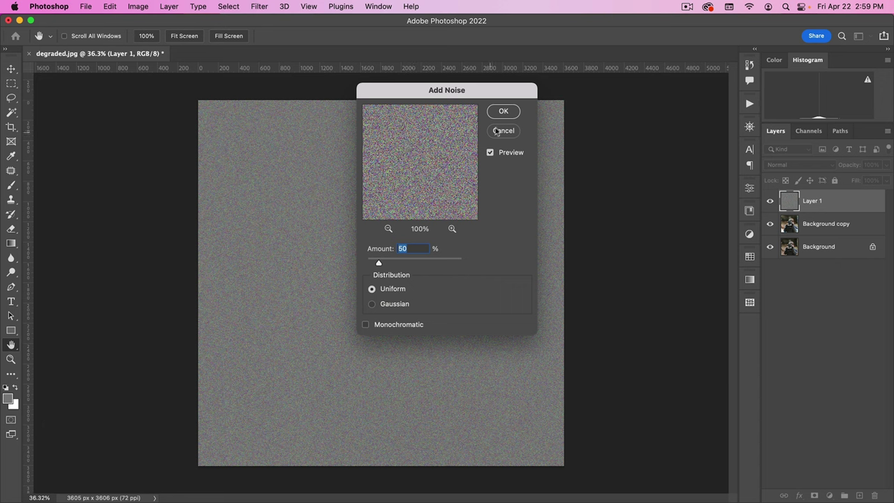
click(513, 108)
Soften the noise with Filter > Blur > Blur and set Layer 1 to Overlay
scroll(369, 314, up, 10)
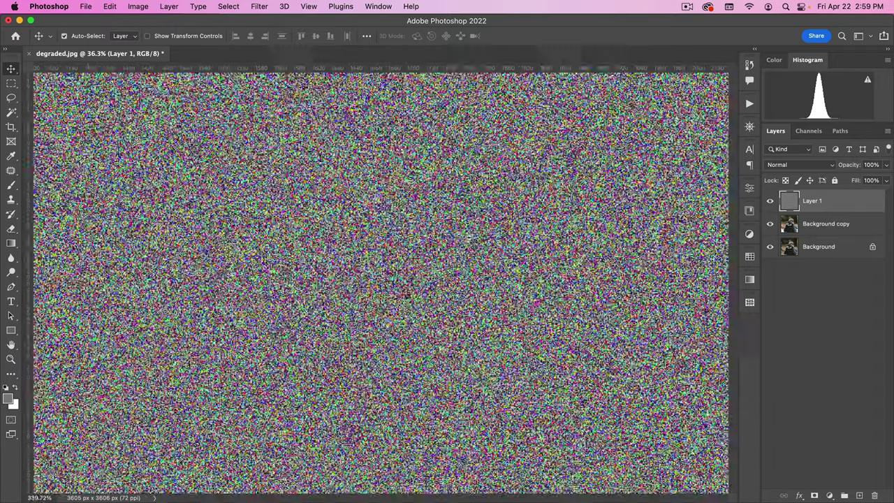
scroll(479, 226, up, 3)
click(479, 225)
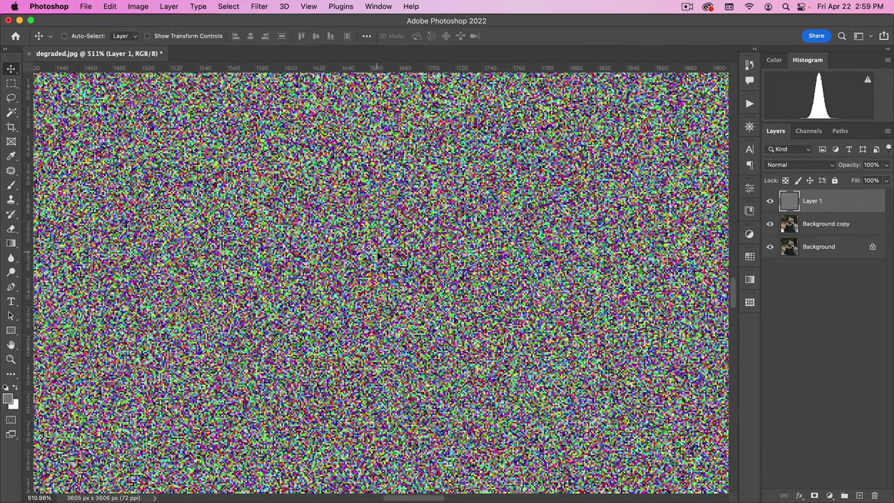
click(259, 7)
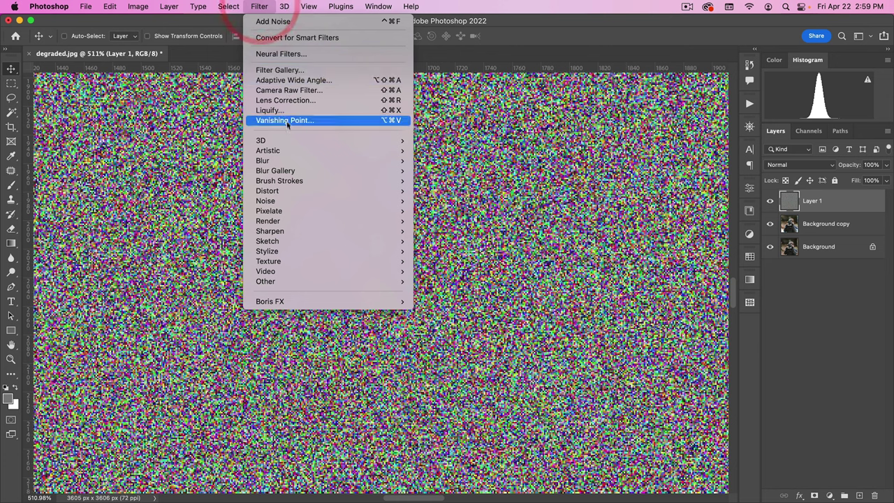
mouse_move(286, 161)
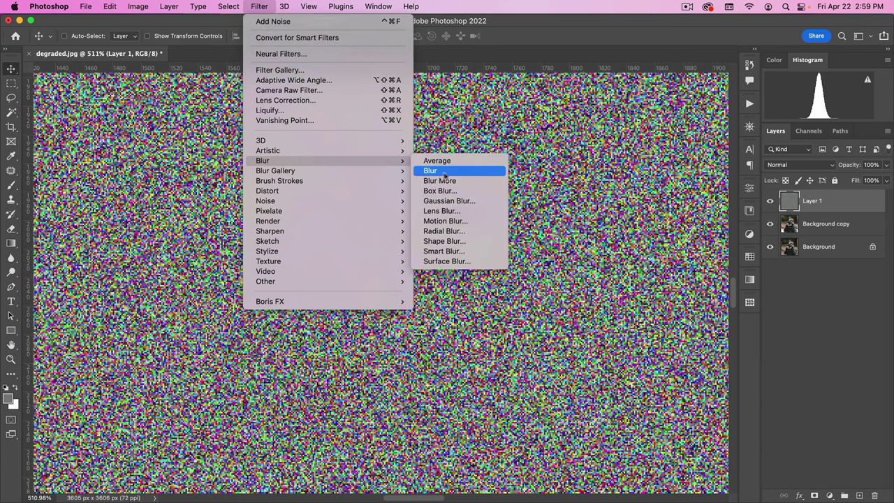
click(442, 173)
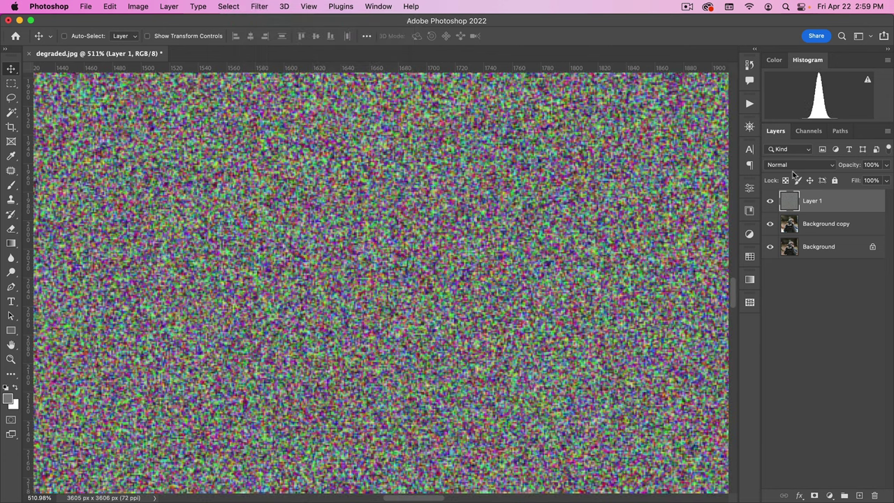
click(792, 166)
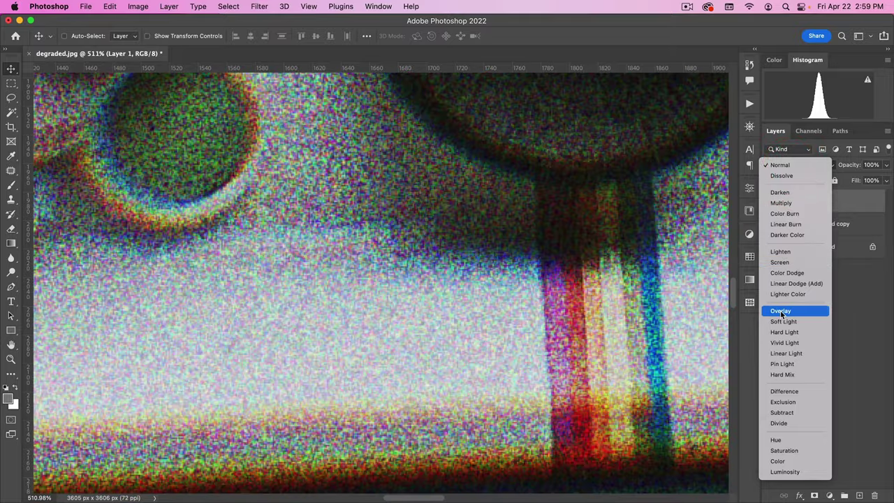
click(779, 312)
Zoom in and out on the photo to inspect the film grain texture
key(super+0)
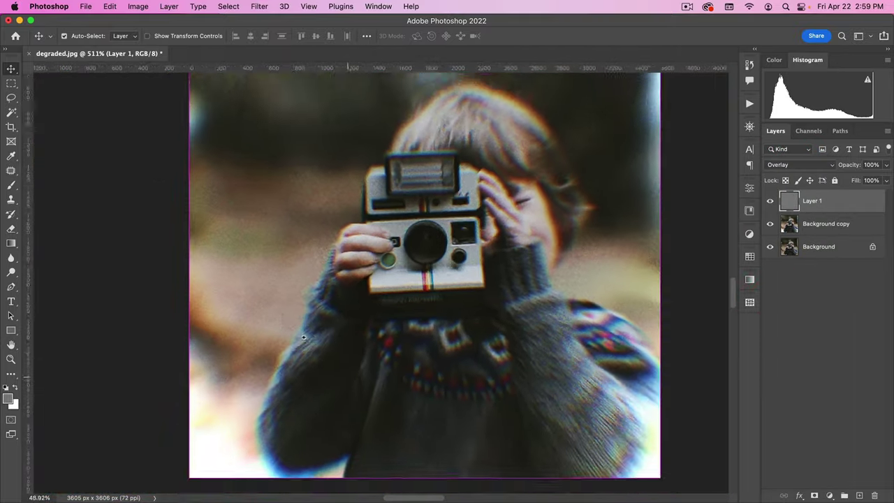
click(303, 335)
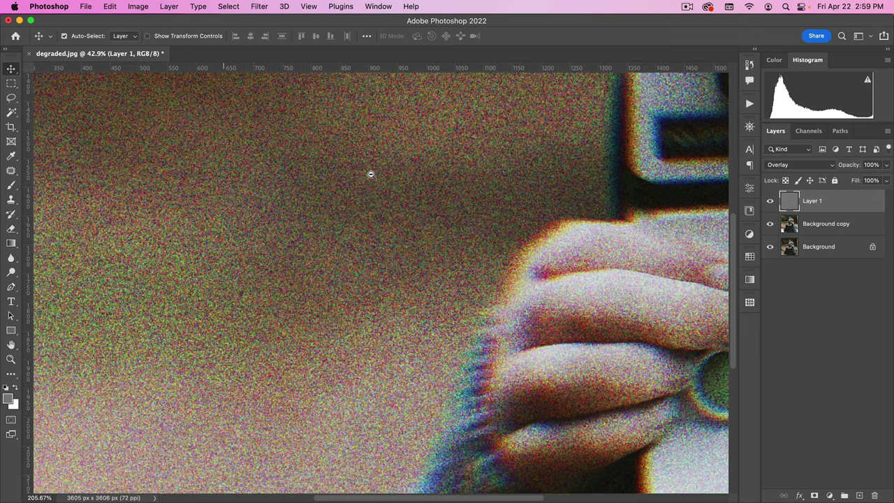
alt+click(371, 174)
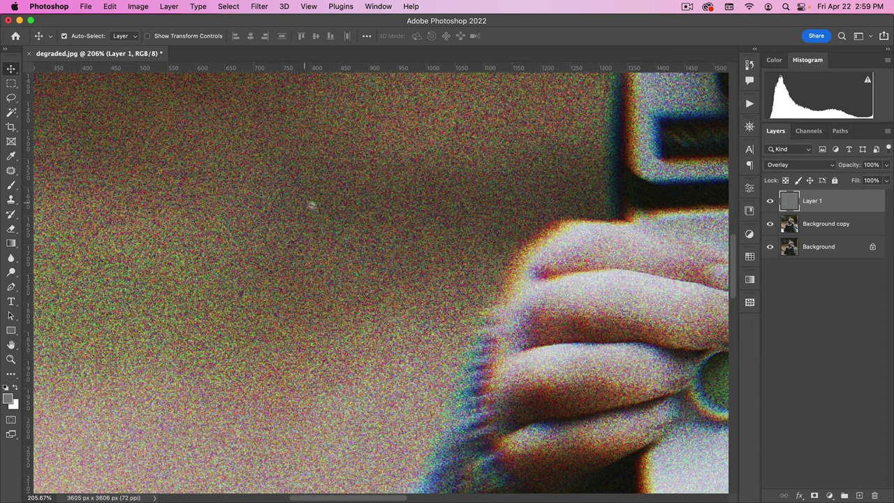
key(super+space)
click(258, 10)
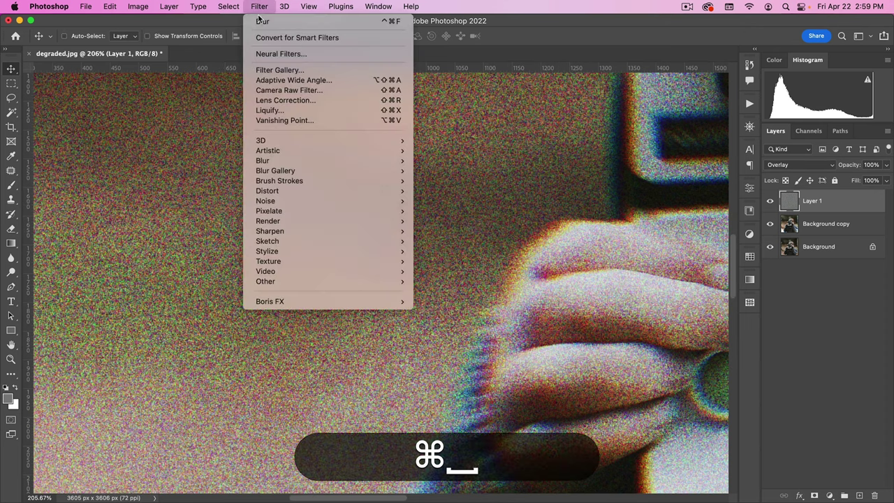
click(258, 10)
click(259, 10)
click(258, 19)
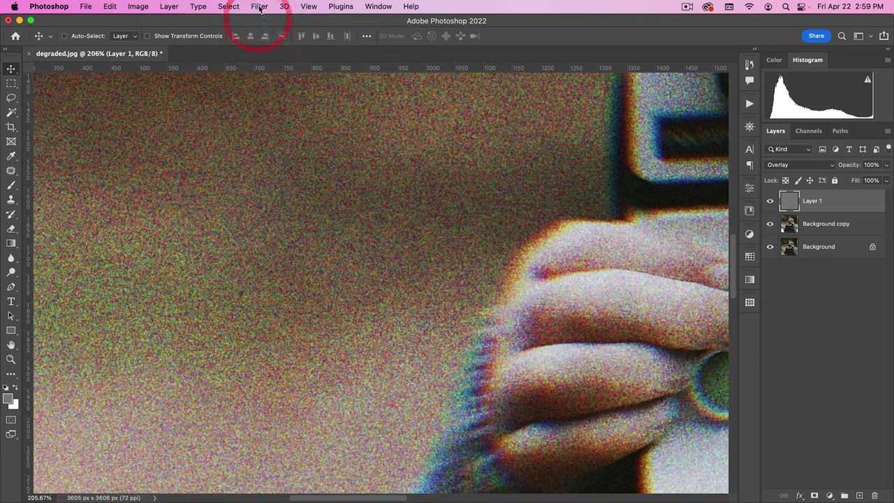
click(258, 21)
click(259, 23)
click(259, 21)
click(264, 30)
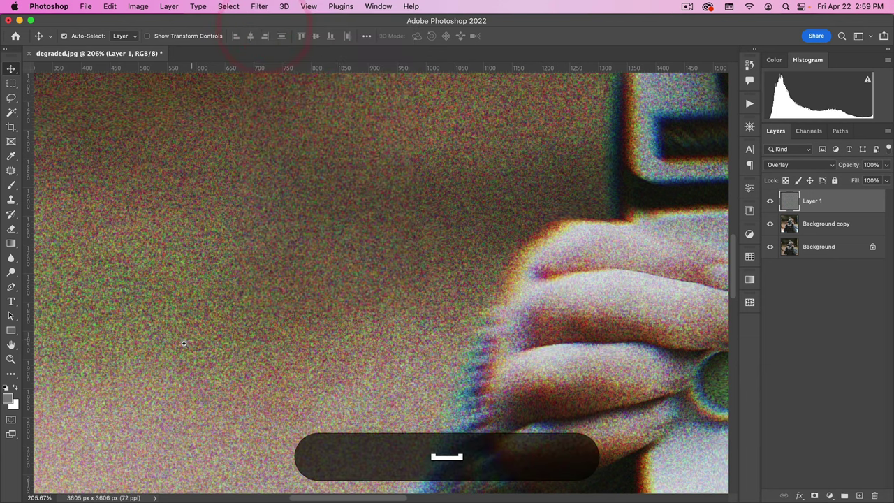
drag(263, 43, 200, 372)
drag(290, 172, 369, 120)
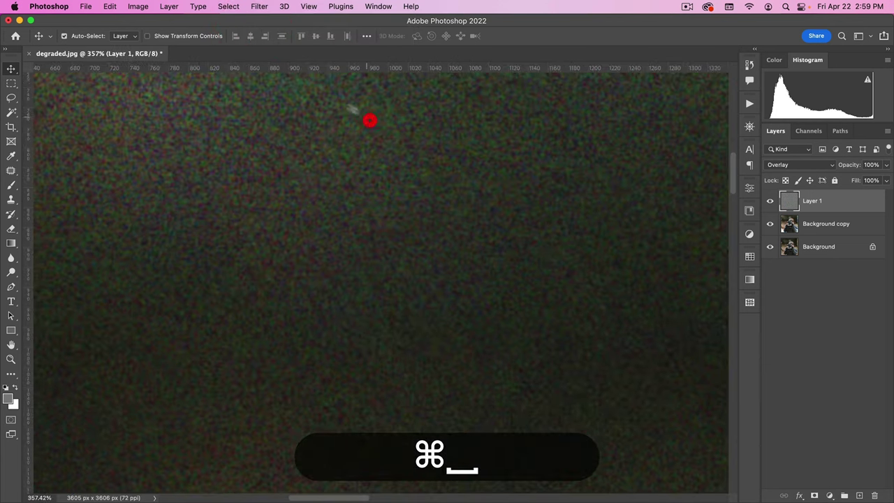
click(265, 8)
click(262, 23)
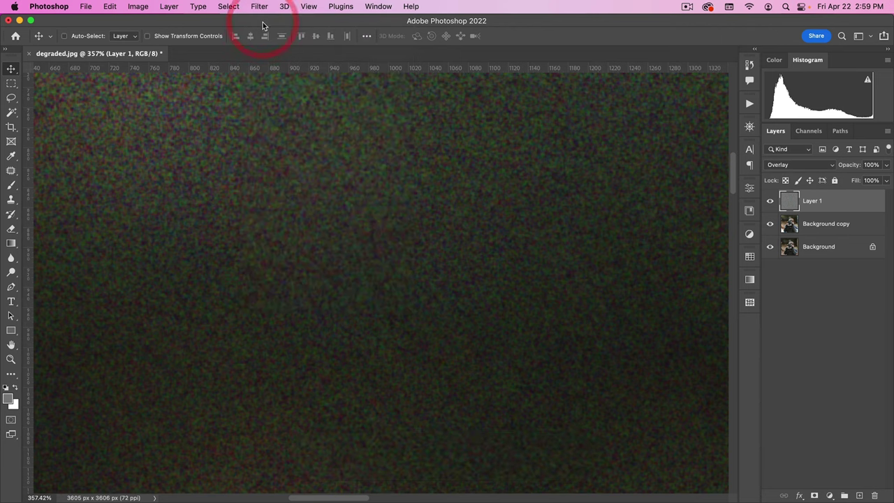
drag(259, 30, 419, 300)
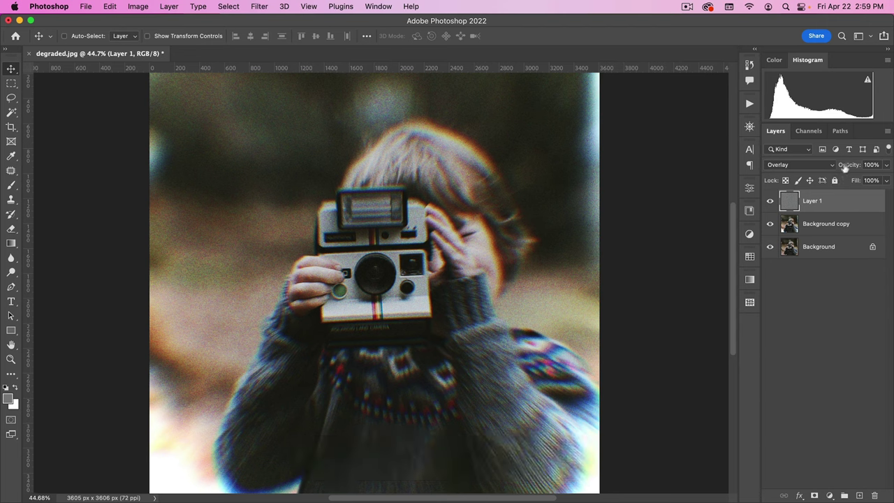
Scrub Layer 1's Fill down to 30%, leaving Opacity at 100%
drag(851, 168, 837, 171)
drag(885, 181, 803, 181)
click(815, 181)
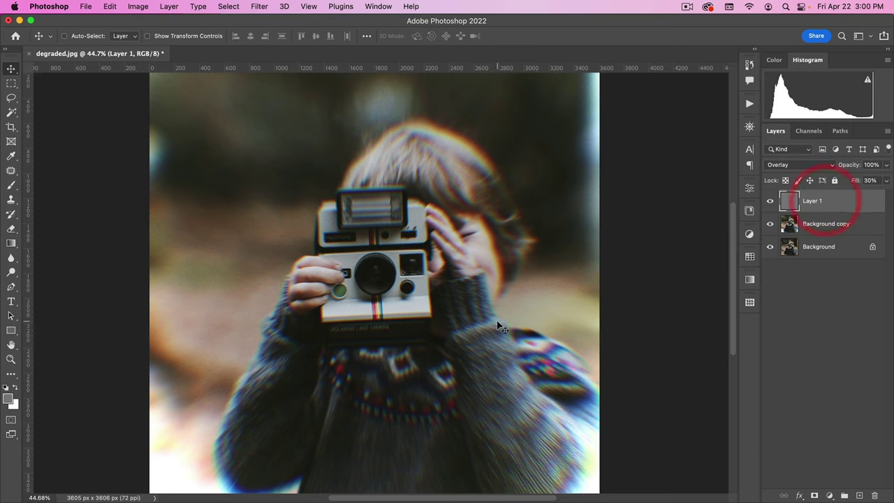
key(super+space)
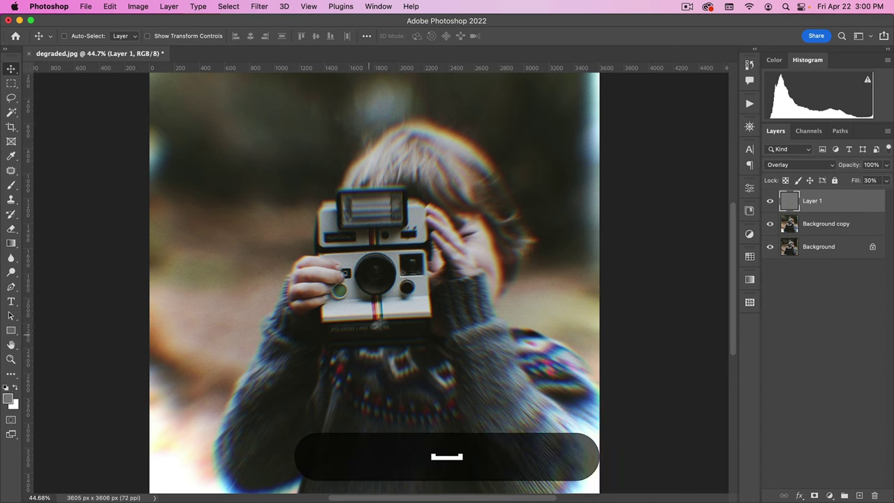
mouse_move(419, 302)
mouse_down()
mouse_move(391, 302)
mouse_move(426, 303)
mouse_move(399, 299)
mouse_move(409, 314)
mouse_move(428, 303)
mouse_up()
Open the Analog Grunge library in the Libraries panel
click(749, 210)
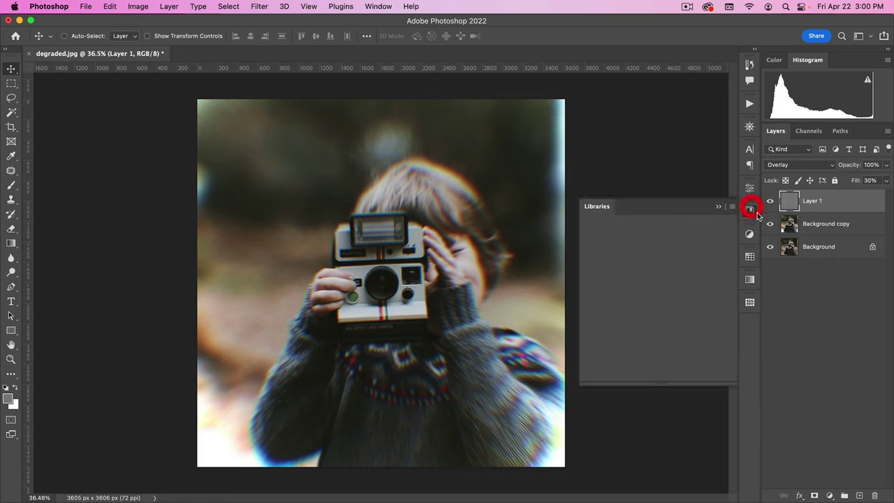
click(579, 230)
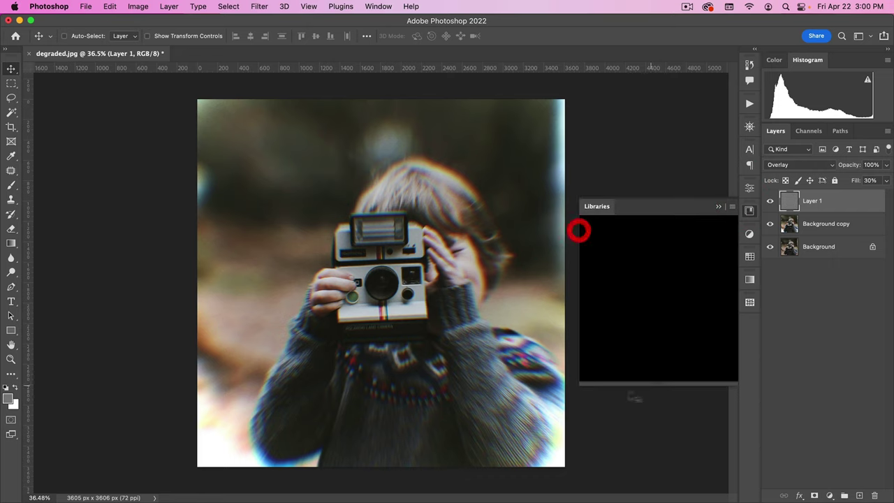
drag(637, 382, 635, 467)
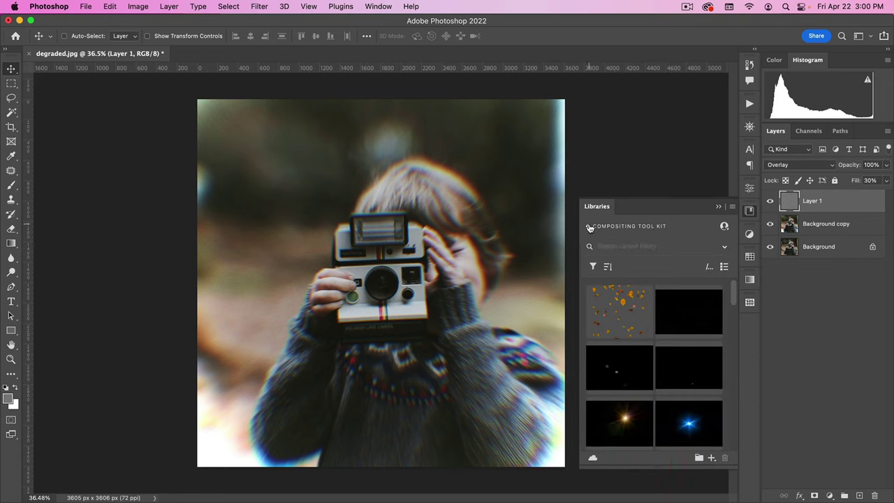
click(590, 229)
scroll(630, 405, down, 2)
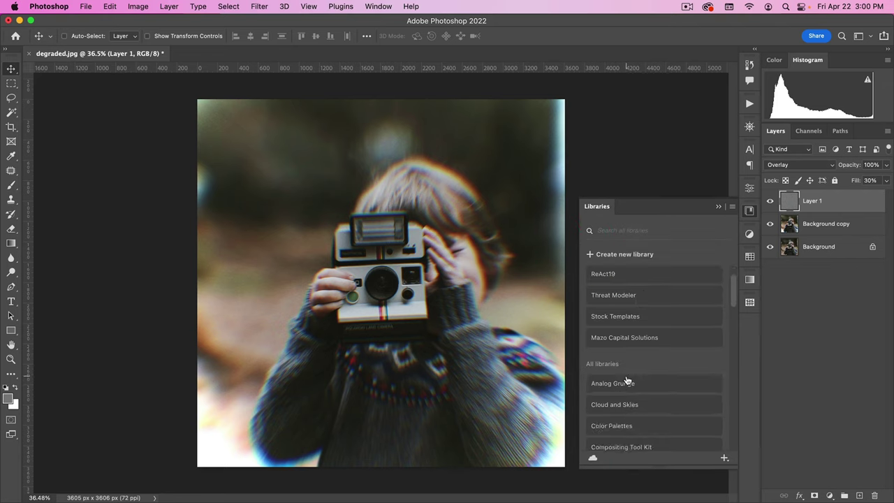
click(627, 377)
scroll(681, 380, down, 5)
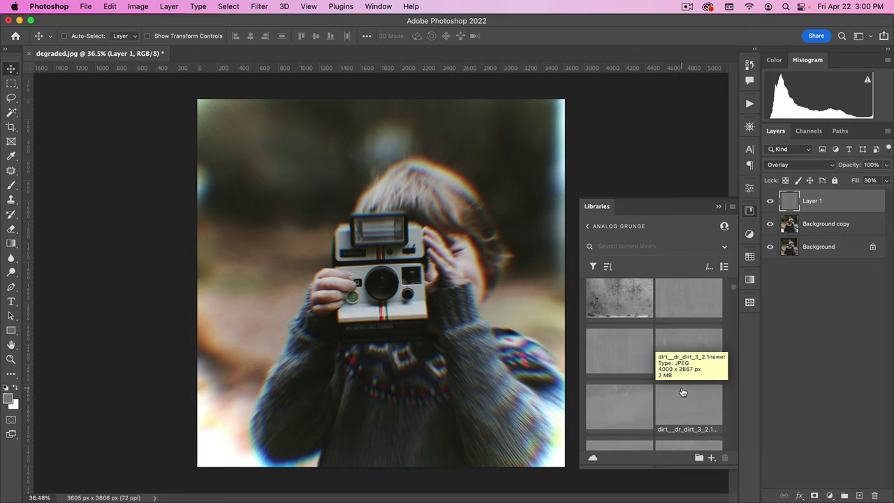
scroll(686, 392, down, 3)
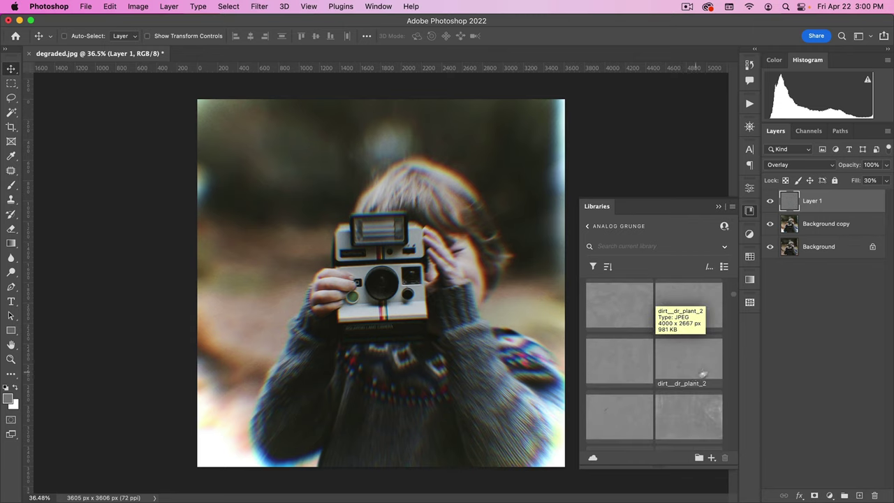
scroll(694, 377, down, 5)
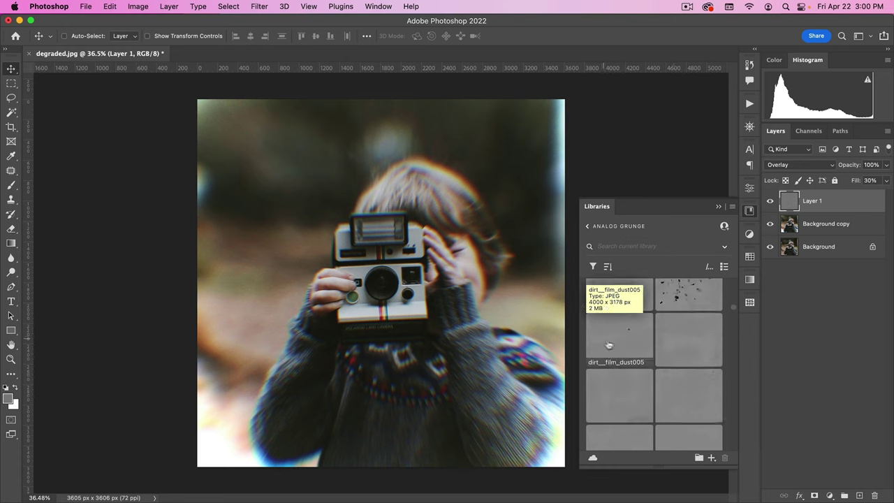
Place the dirt__film_dust005 texture on the photo and scale it to cover
drag(607, 338, 301, 289)
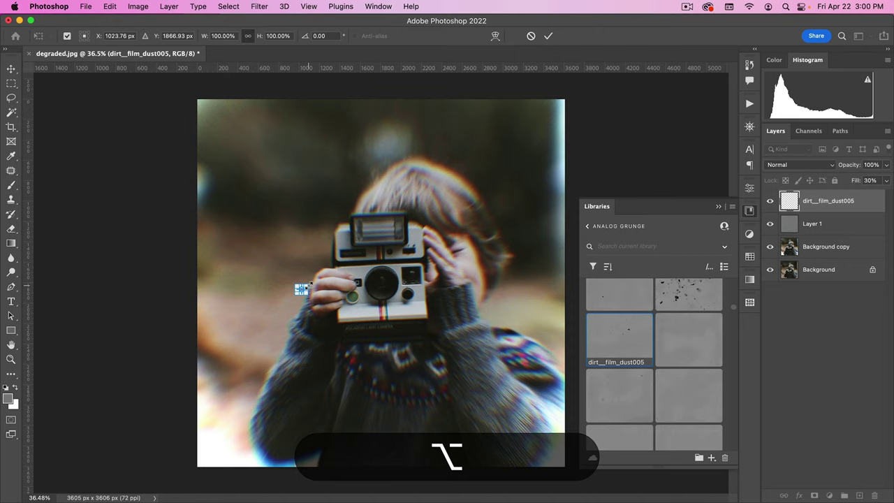
drag(312, 281, 559, 104)
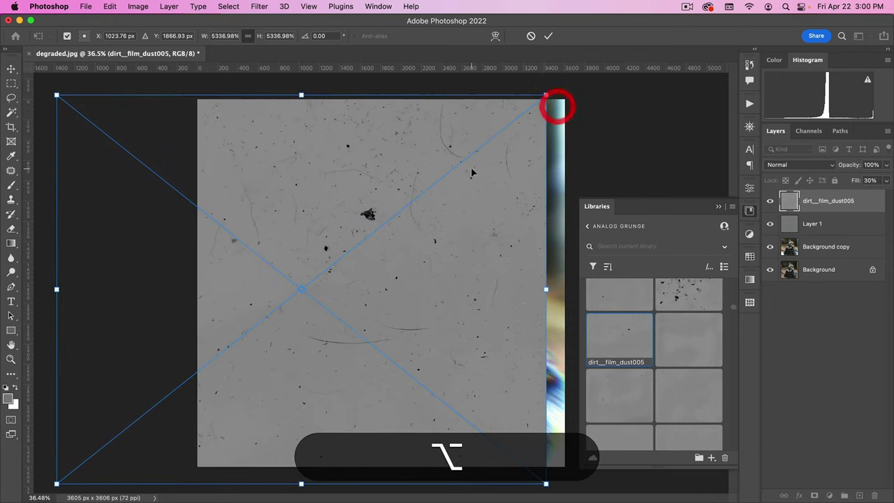
double_click(469, 170)
drag(346, 200, 393, 202)
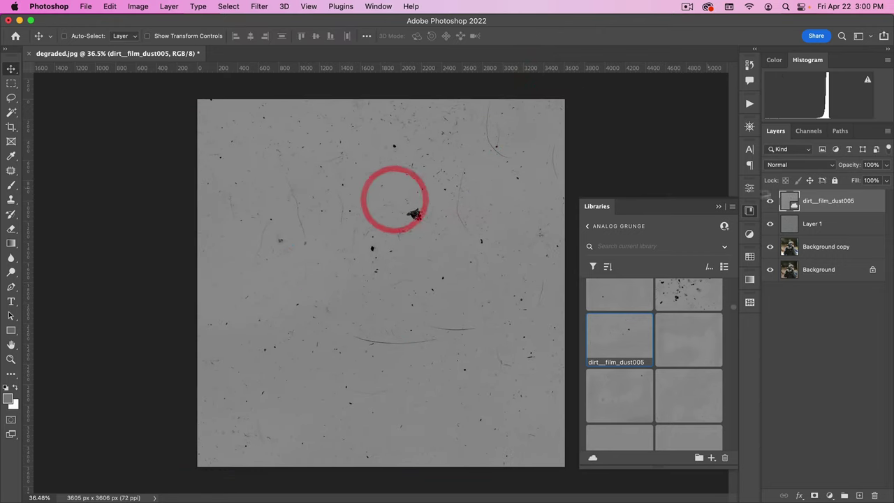
Invert the dust layer, blend it in Hard Light and lower its fill to 25%
click(779, 162)
click(684, 149)
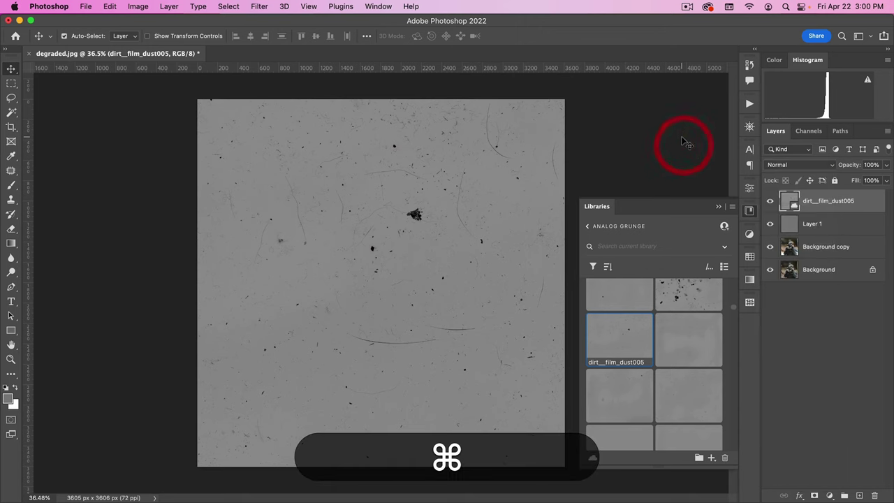
key(super+i)
click(777, 163)
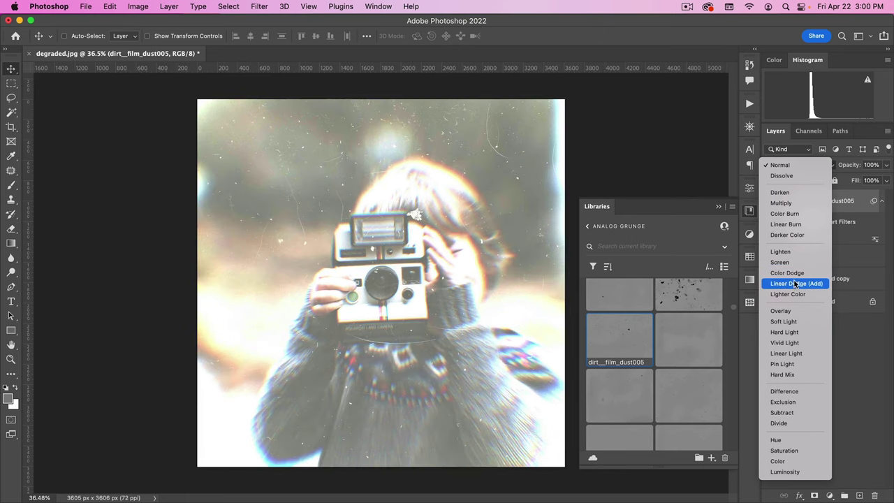
click(793, 333)
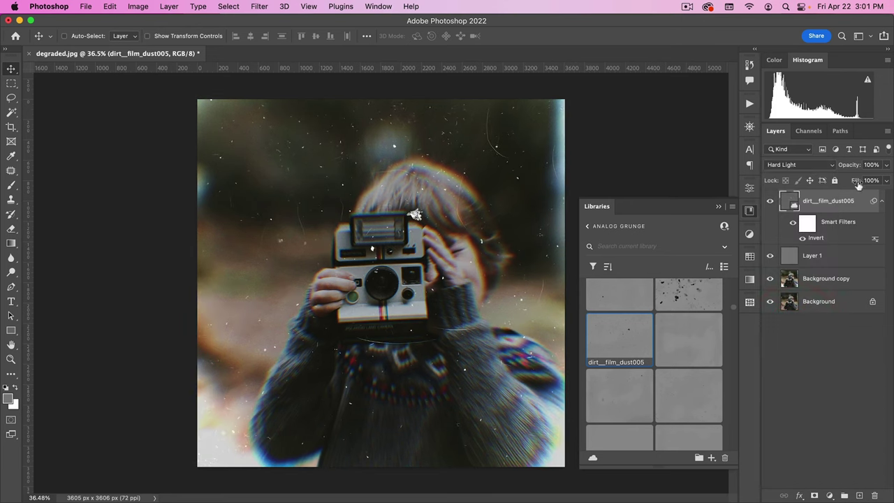
drag(858, 183, 815, 195)
scroll(630, 345, down, 3)
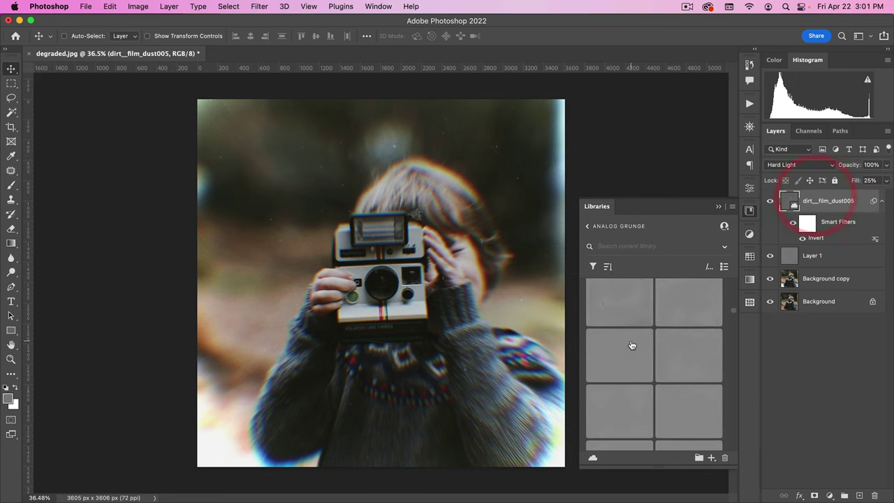
Place the frame_08 grunge border centred over the photo and blend it in Linear Light
drag(732, 316, 731, 334)
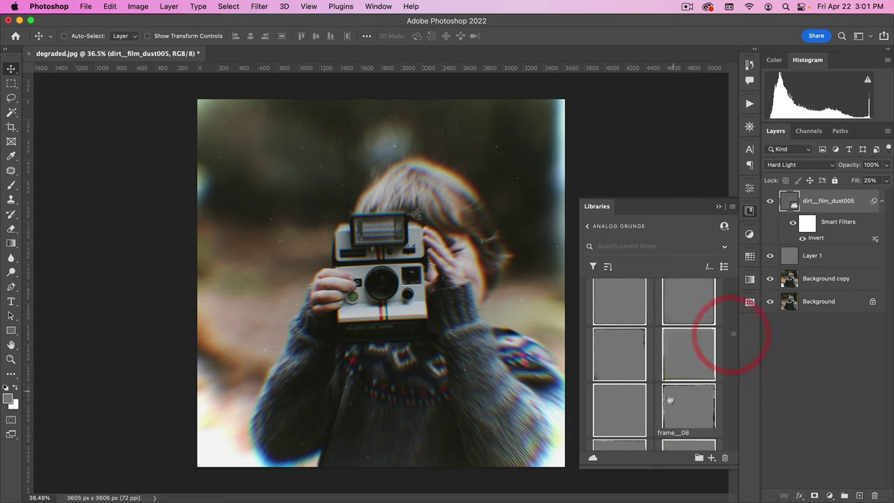
drag(687, 411, 269, 329)
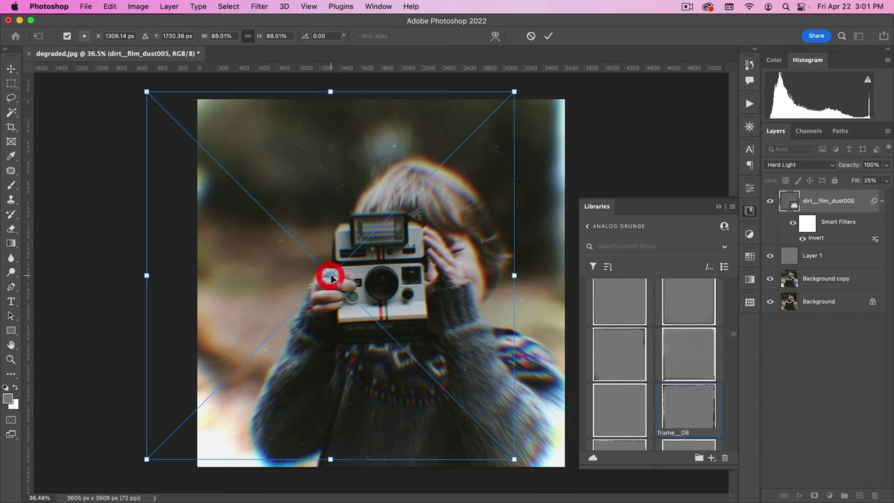
drag(324, 250, 369, 255)
double_click(369, 256)
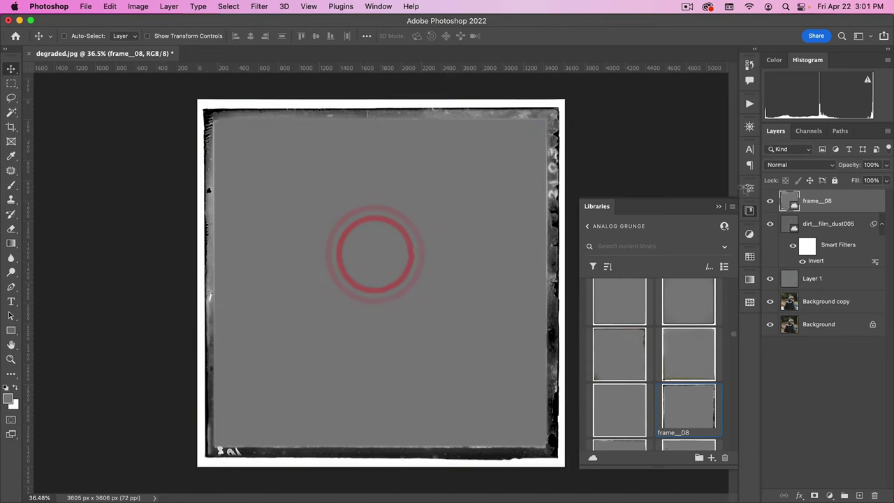
click(783, 166)
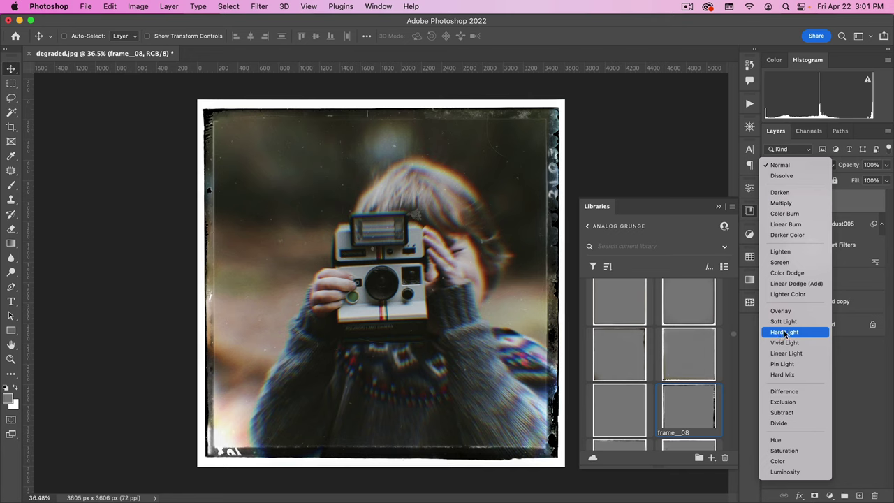
click(807, 357)
Toggle the frame layer's visibility to compare the photo with and without the border
click(770, 202)
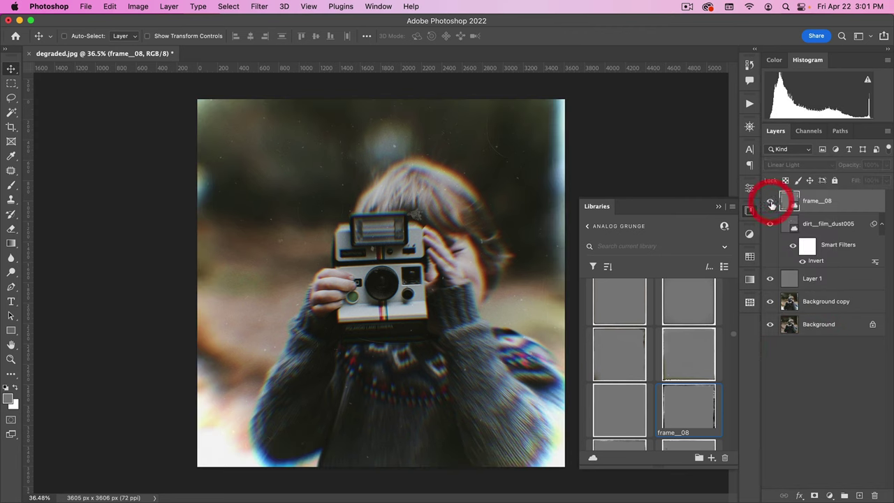
click(770, 202)
click(770, 202)
click(770, 202)
click(770, 202)
click(770, 202)
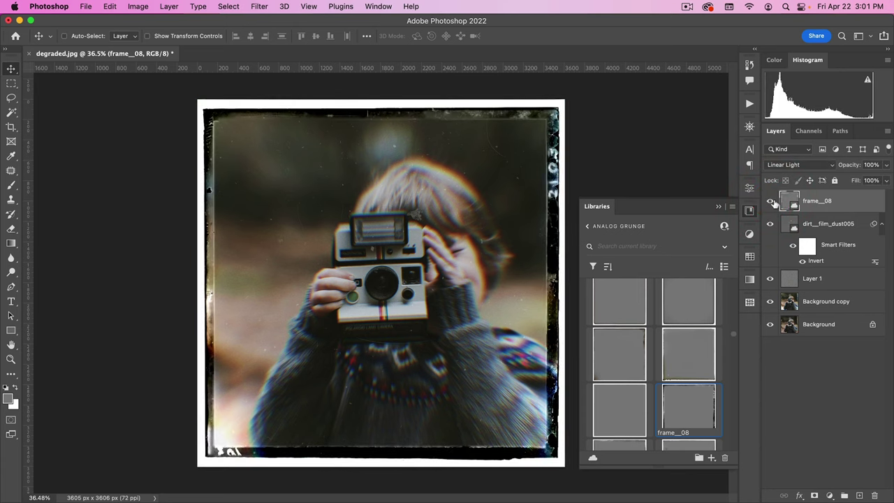
alt+click(770, 202)
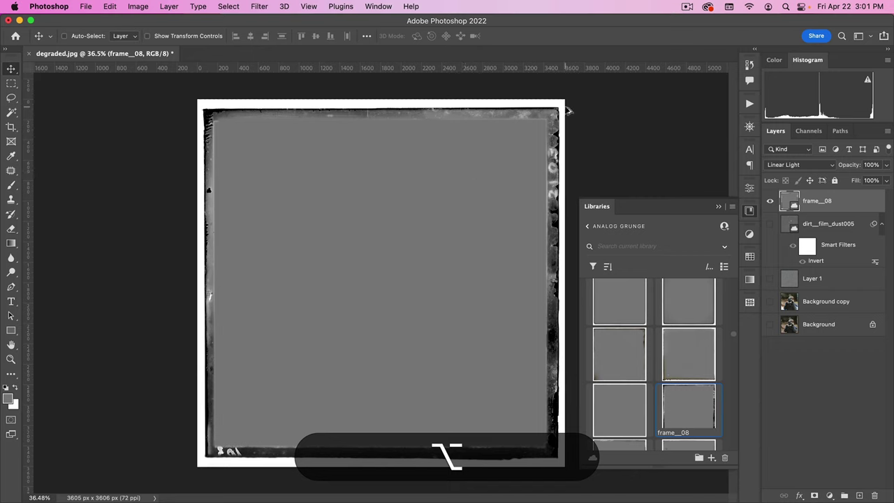
alt+click(770, 203)
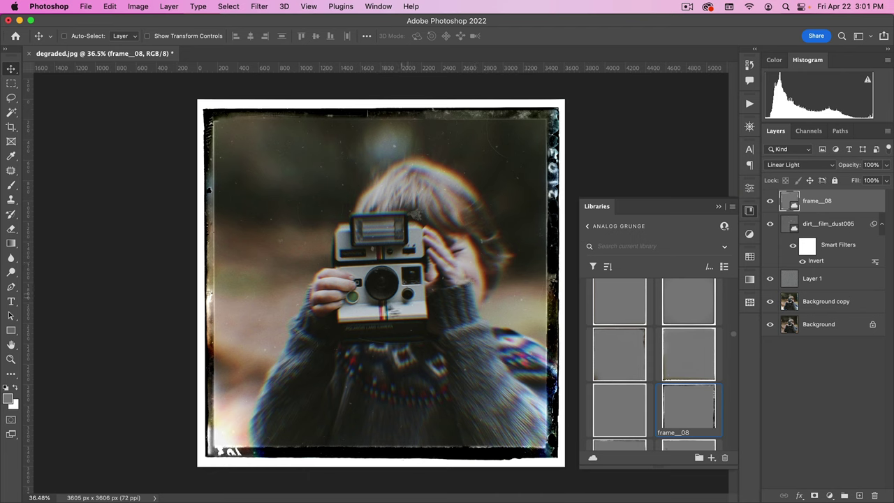
click(770, 202)
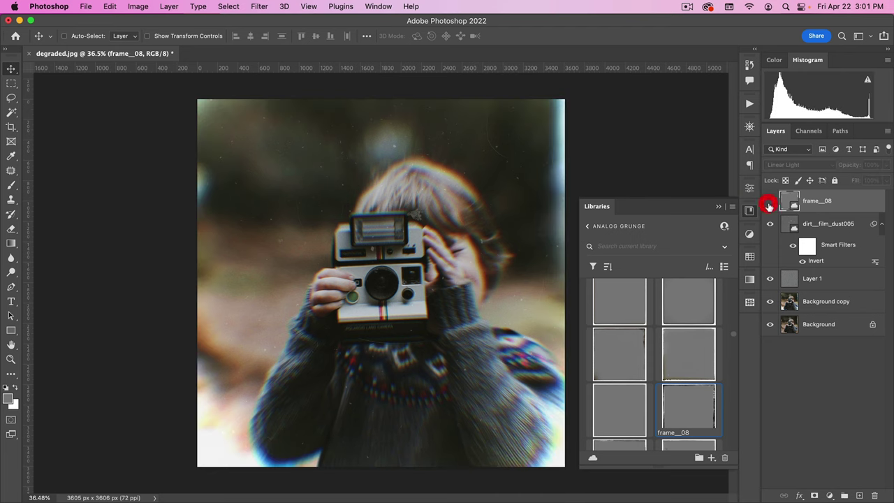
click(769, 202)
click(770, 201)
click(769, 202)
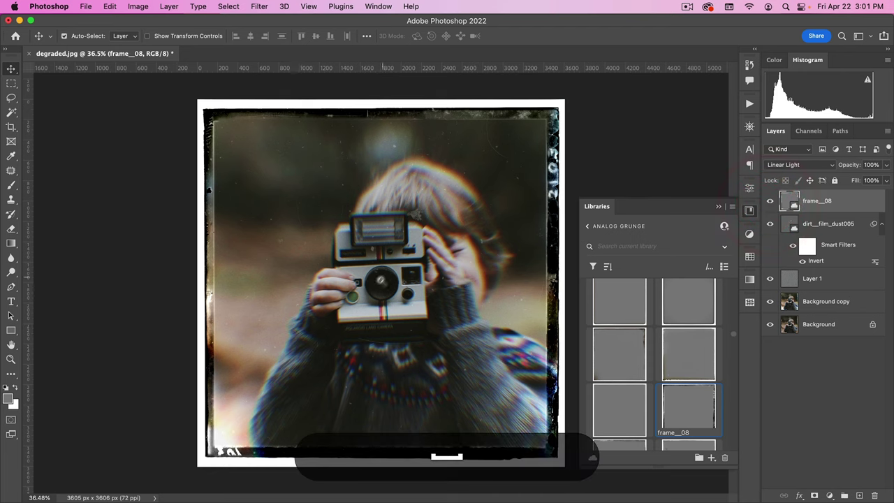
Zoom in slightly around the camera, then close and reopen the asset libraries
mouse_move(382, 282)
mouse_down()
mouse_move(392, 283)
mouse_move(383, 286)
mouse_up()
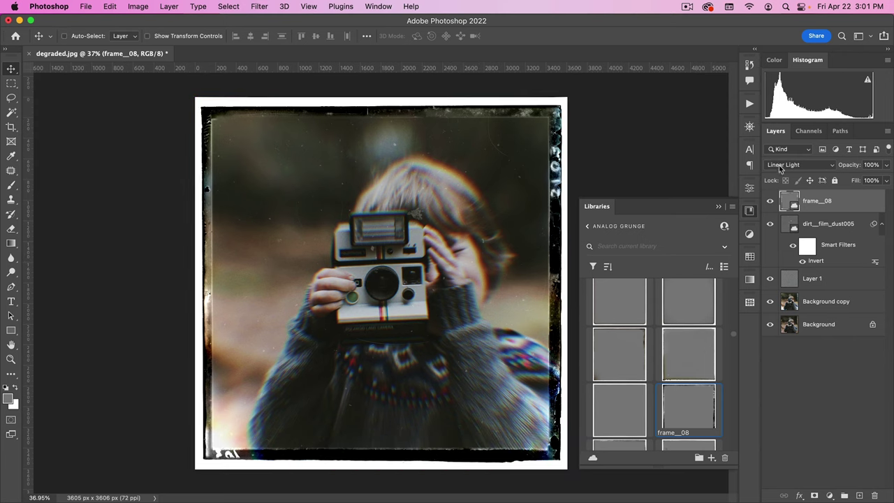
key(space)
click(400, 233)
click(751, 212)
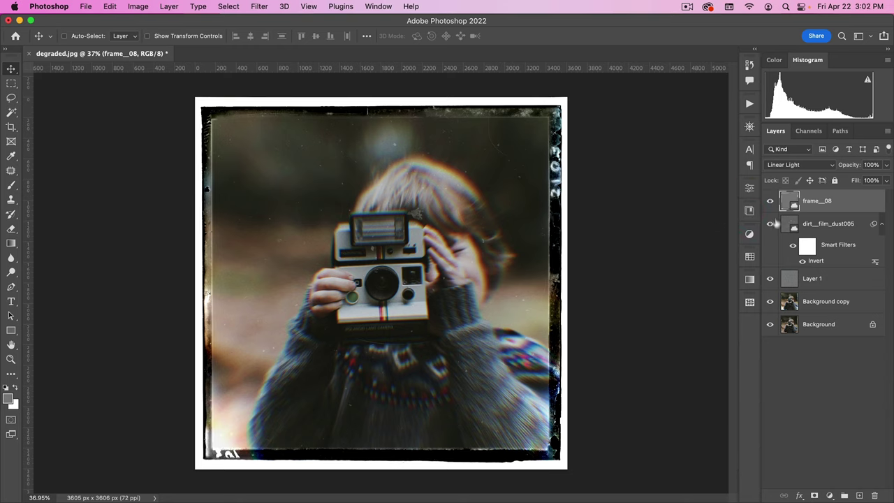
click(748, 209)
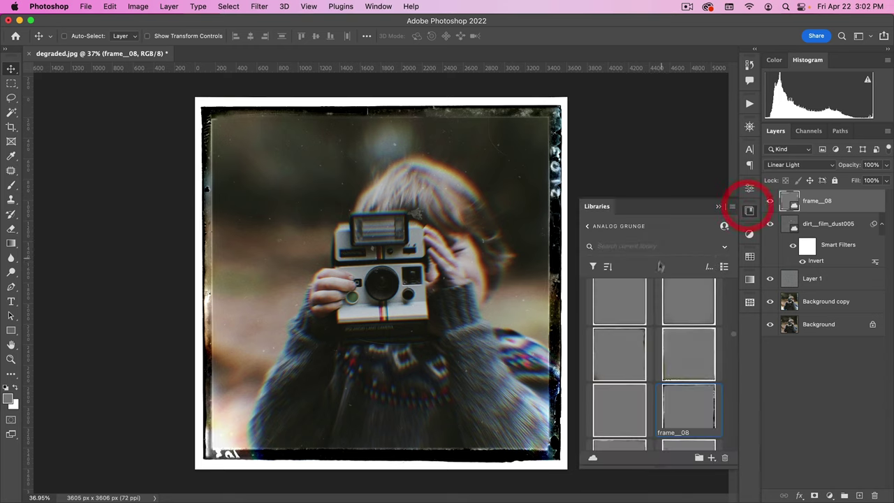
Go back to all libraries and open the Light Leaks library
click(588, 227)
scroll(670, 328, down, 3)
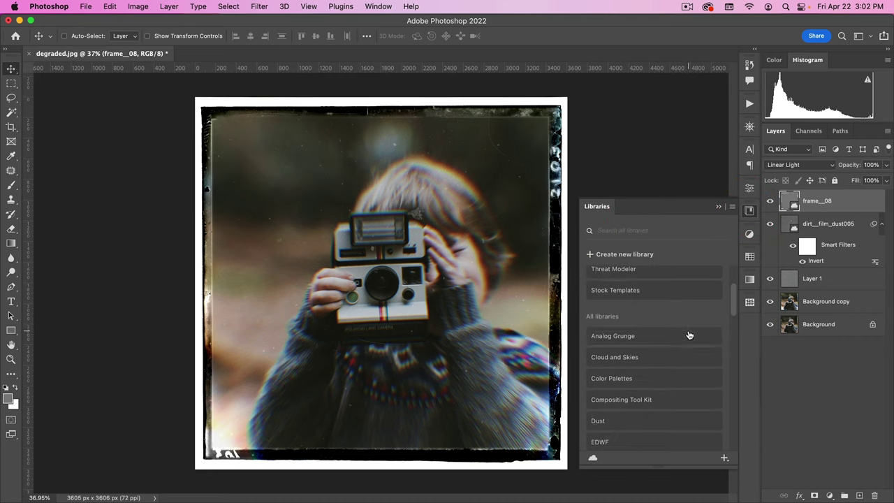
scroll(689, 335, down, 5)
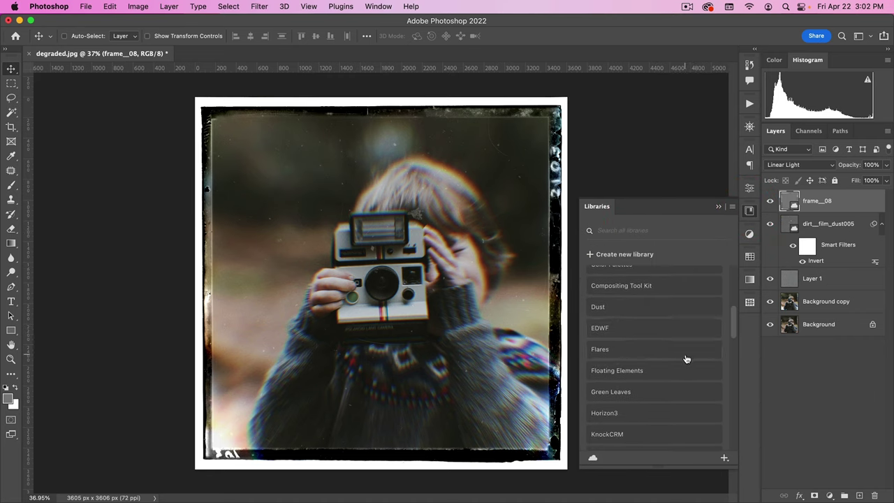
scroll(687, 356, down, 2)
click(627, 411)
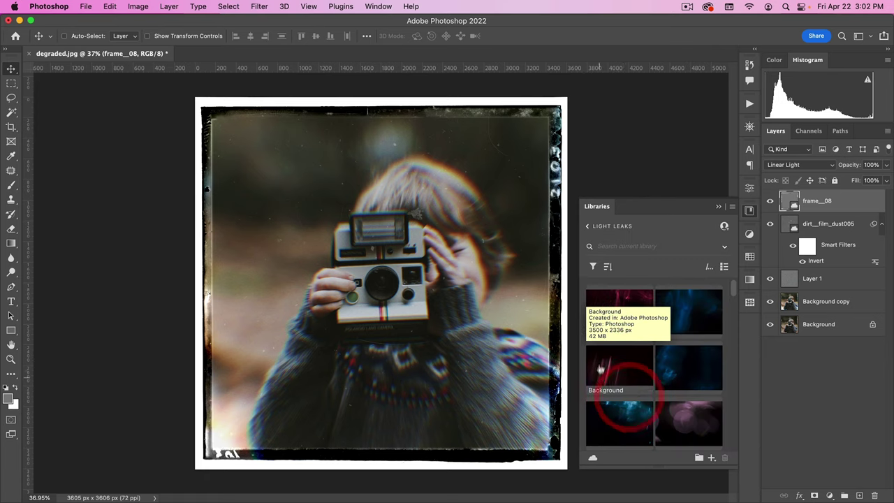
Place an orange light leak on the canvas, rotated 90° and scaled to 170.68%
scroll(671, 352, down, 5)
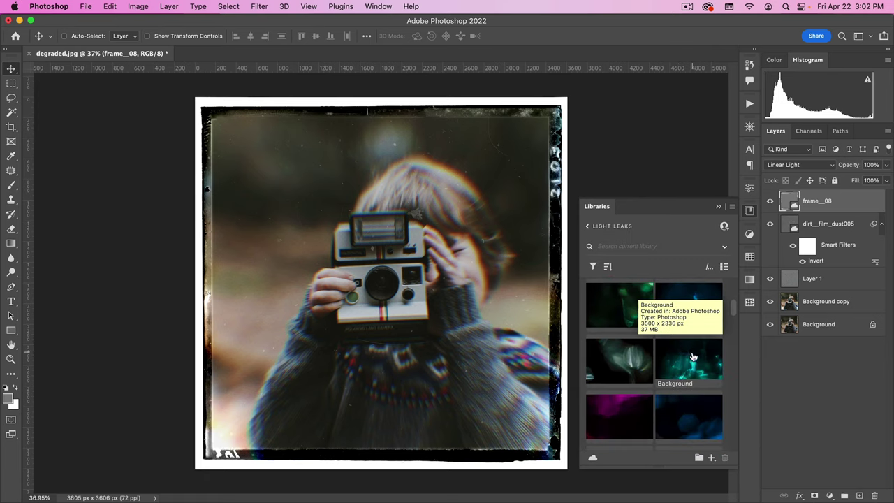
scroll(693, 354, down, 3)
scroll(625, 350, down, 4)
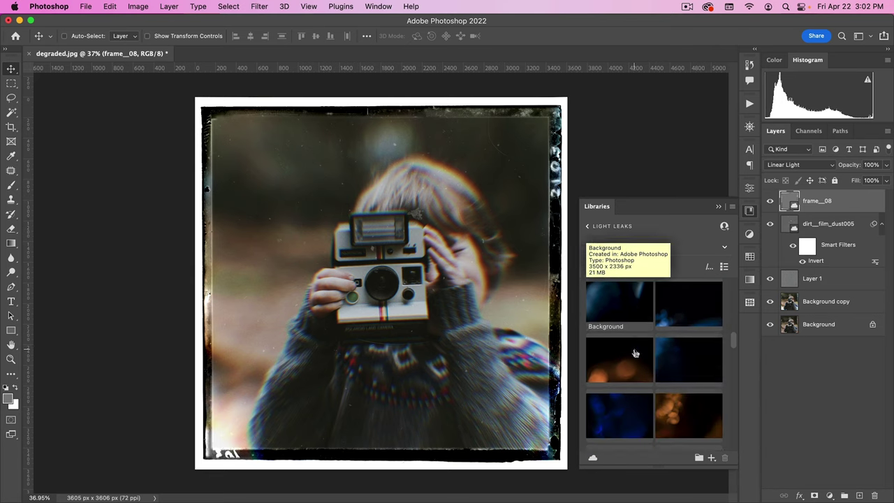
scroll(634, 354, down, 5)
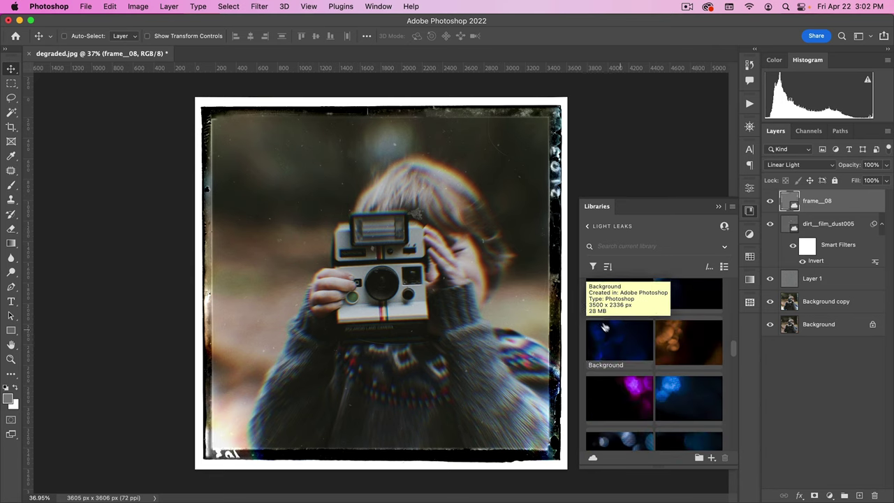
scroll(656, 349, down, 4)
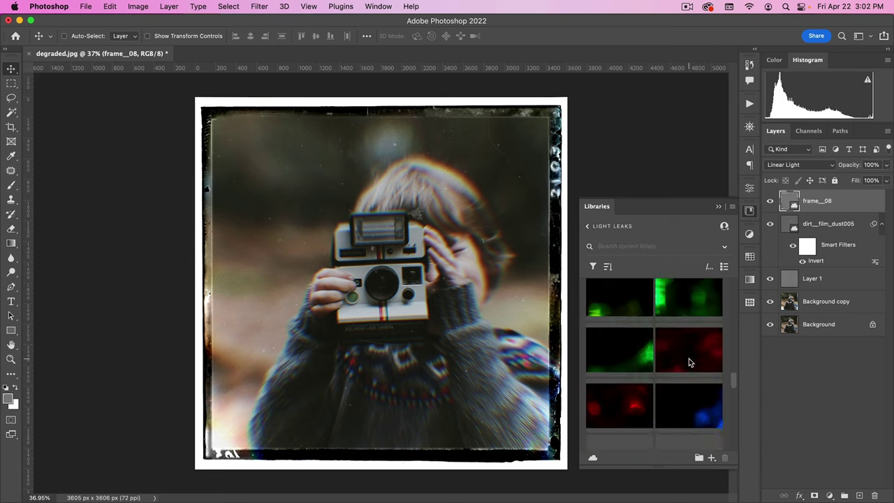
scroll(688, 361, down, 10)
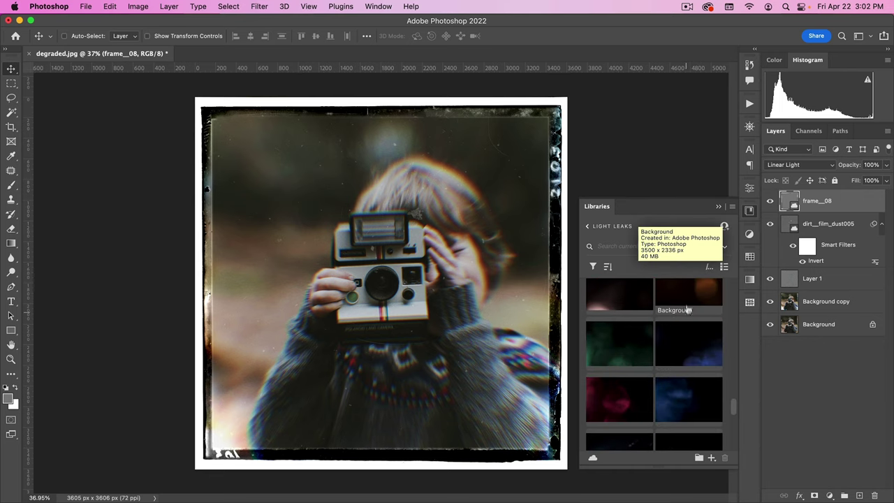
scroll(685, 293, down, 5)
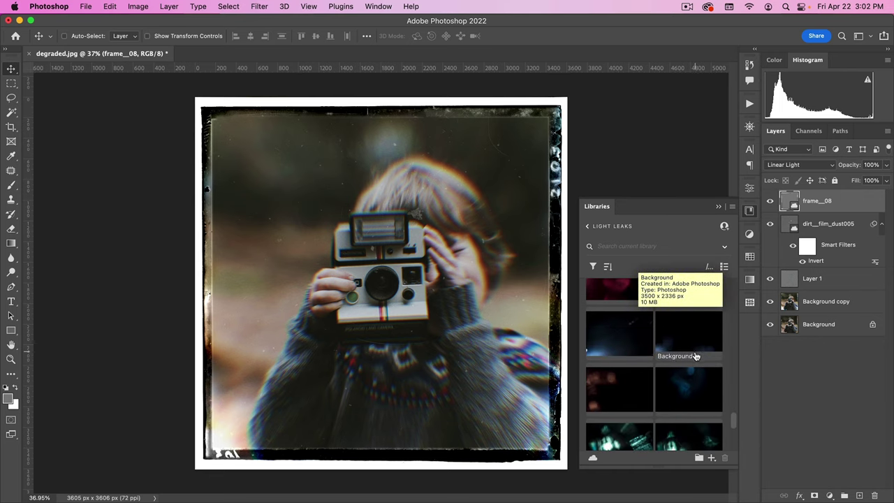
scroll(697, 359, down, 10)
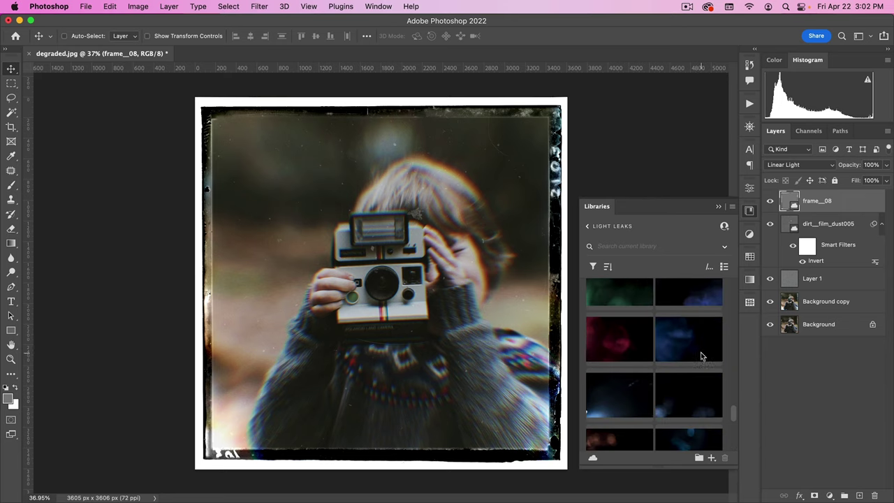
scroll(698, 353, up, 10)
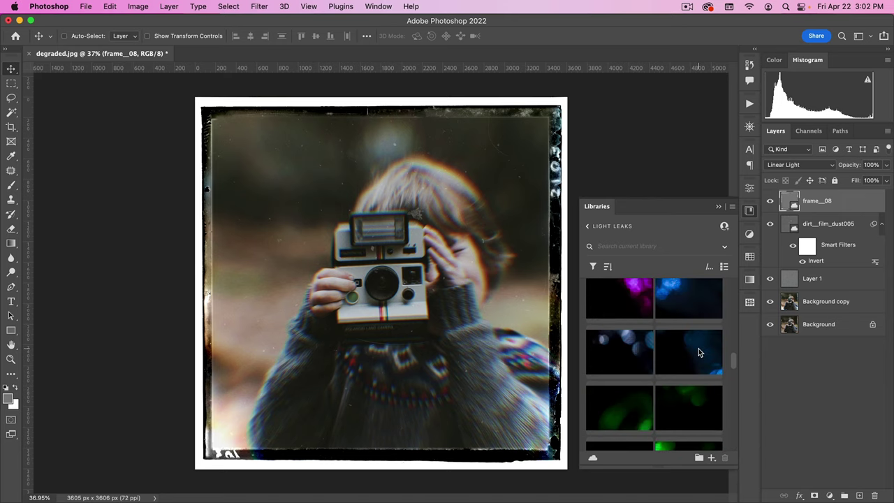
scroll(688, 349, up, 2)
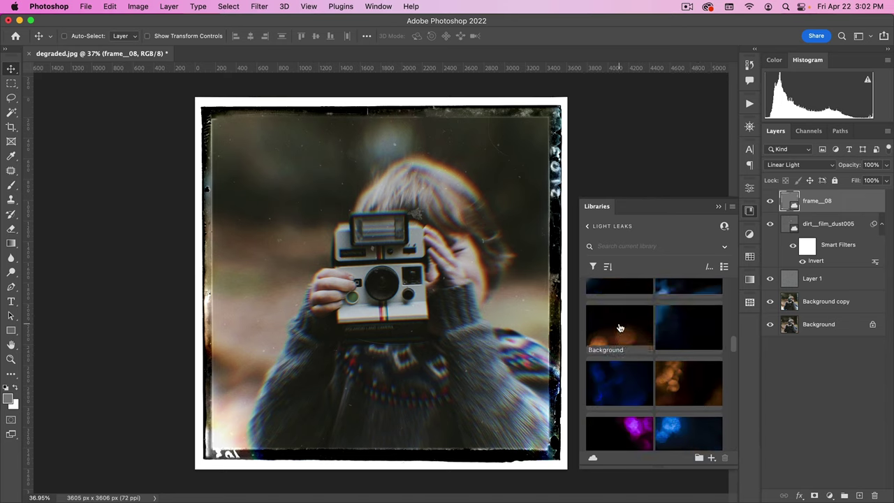
drag(619, 326, 293, 266)
drag(269, 129, 523, 237)
drag(412, 266, 577, 277)
Commit the light leak, set it to Screen, move it below Layer 1, and zoom out
double_click(401, 247)
click(784, 164)
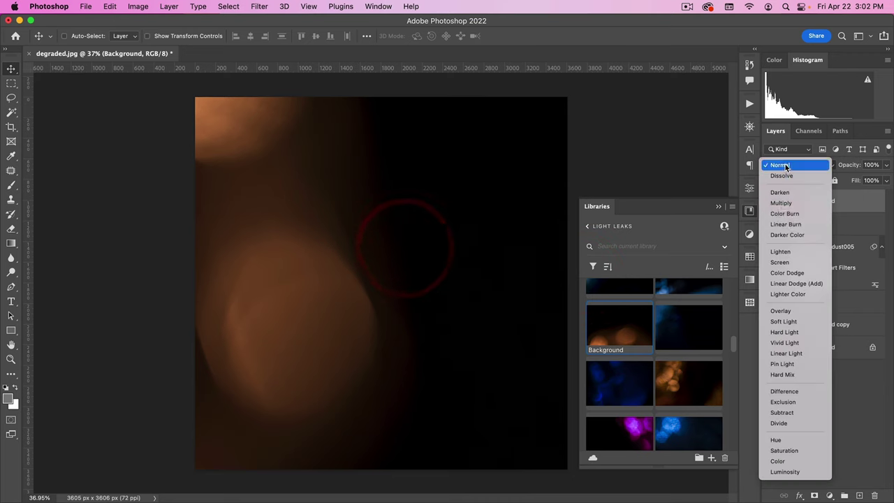
click(779, 262)
drag(813, 203, 842, 303)
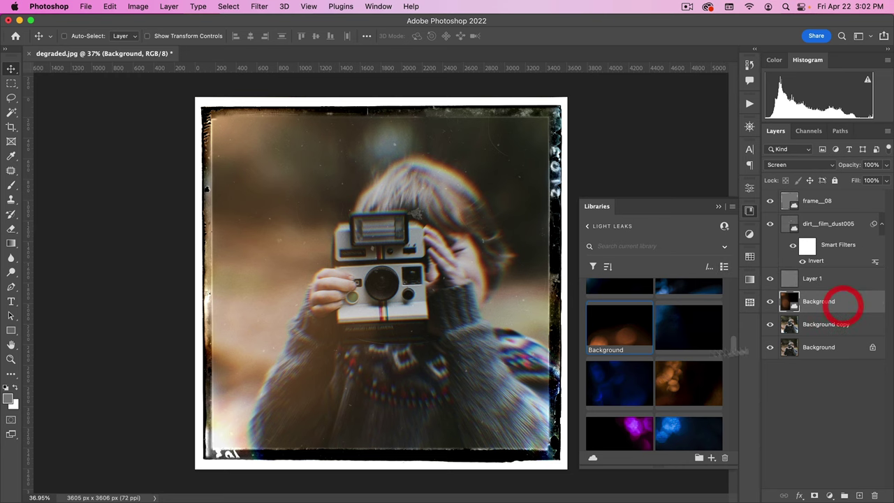
key(cmd+space)
mouse_move(354, 241)
mouse_down()
mouse_move(308, 244)
mouse_move(319, 248)
mouse_move(309, 240)
mouse_up()
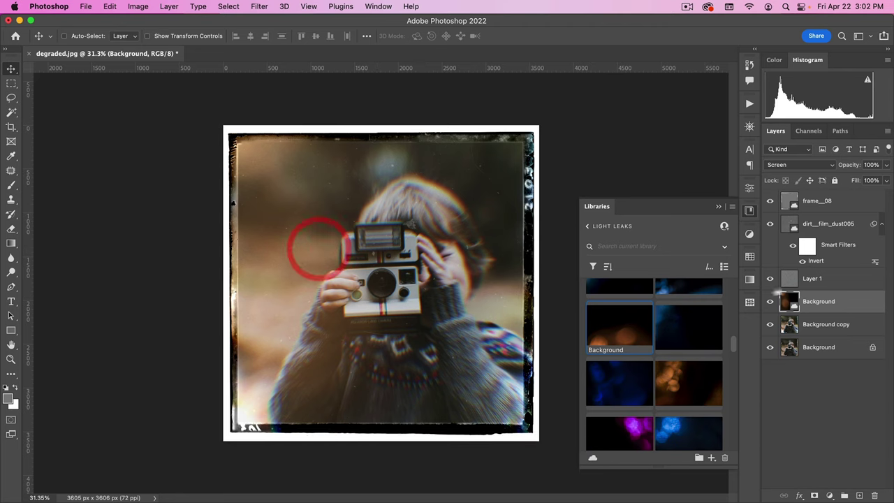
Add a Curves adjustment layer above the frame_08 layer
click(821, 202)
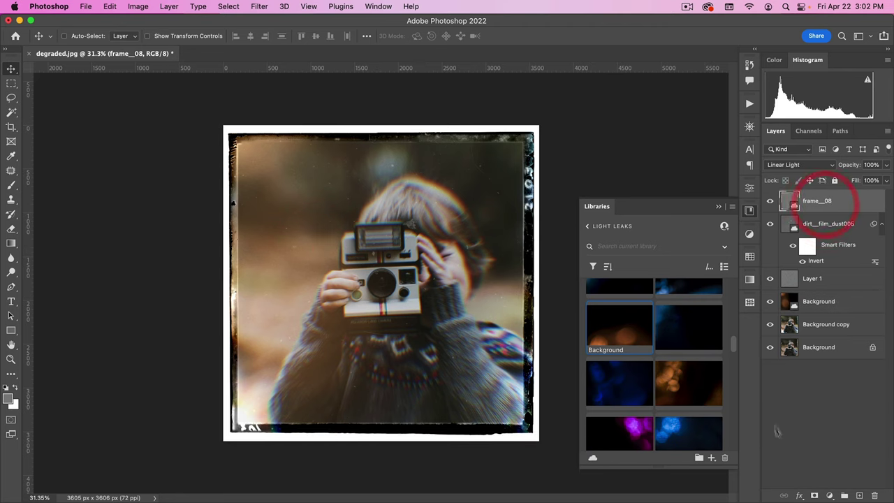
click(829, 495)
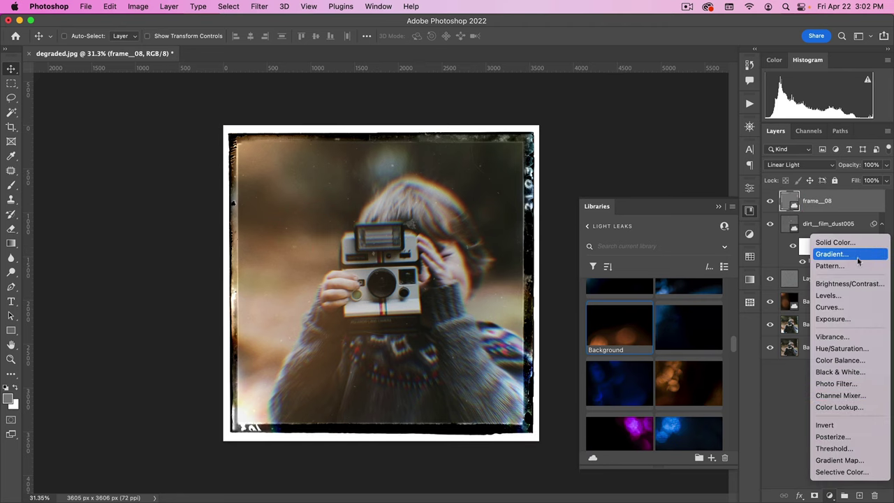
click(839, 307)
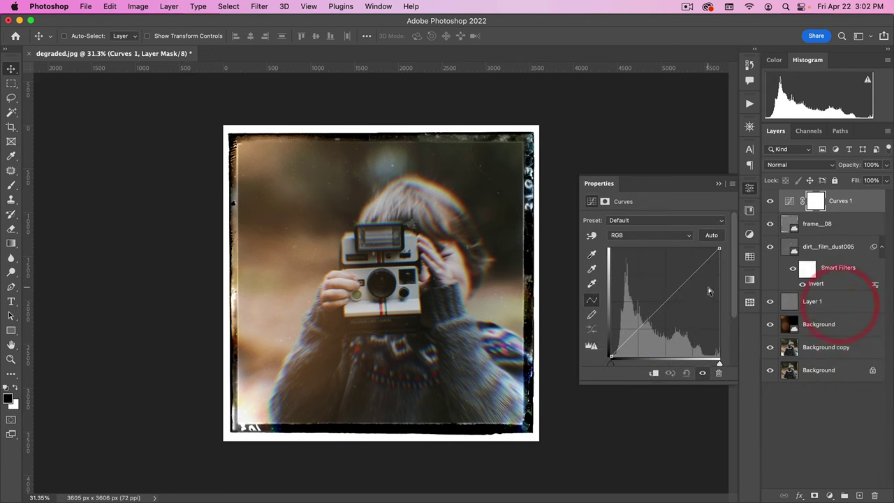
In the Red and Blue curves, raise the black points and lower the white points
click(626, 236)
click(628, 245)
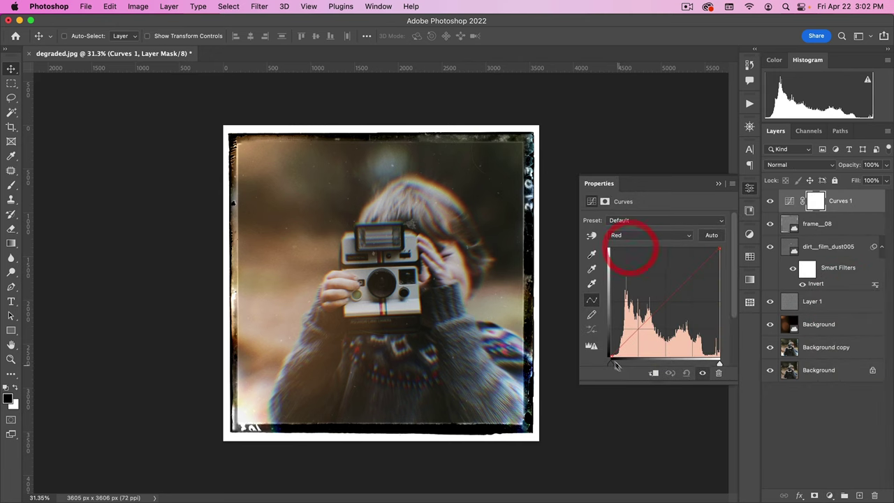
mouse_move(610, 356)
mouse_down()
mouse_move(611, 335)
mouse_move(611, 344)
mouse_up()
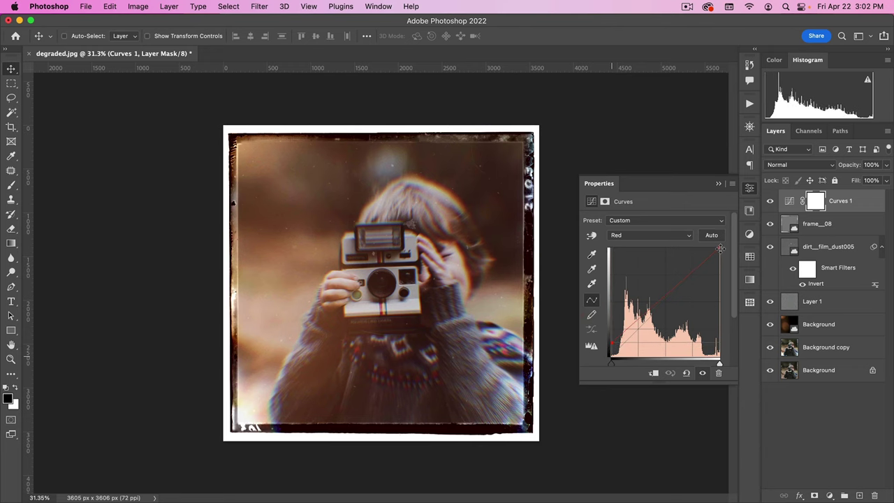
drag(720, 248, 720, 270)
click(649, 235)
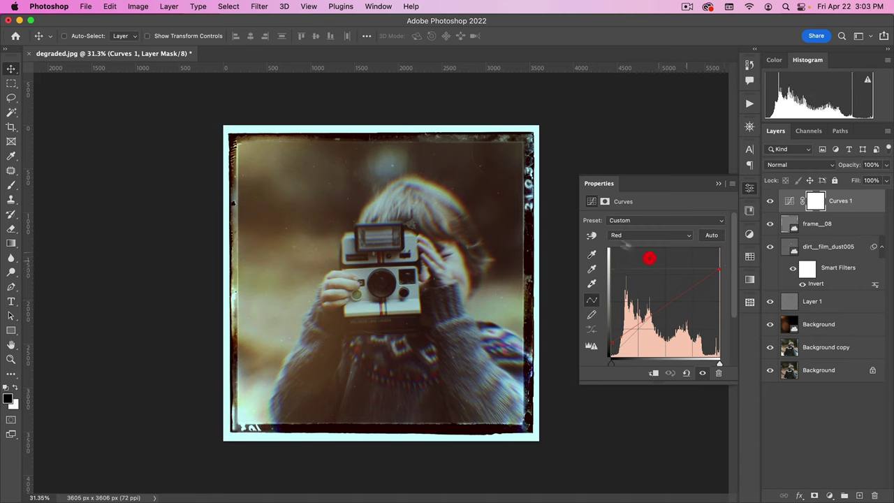
click(619, 256)
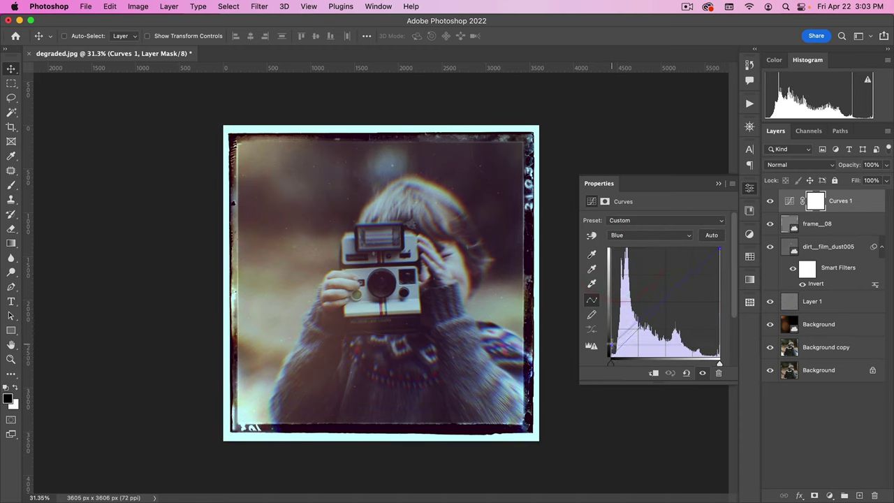
drag(612, 356, 611, 337)
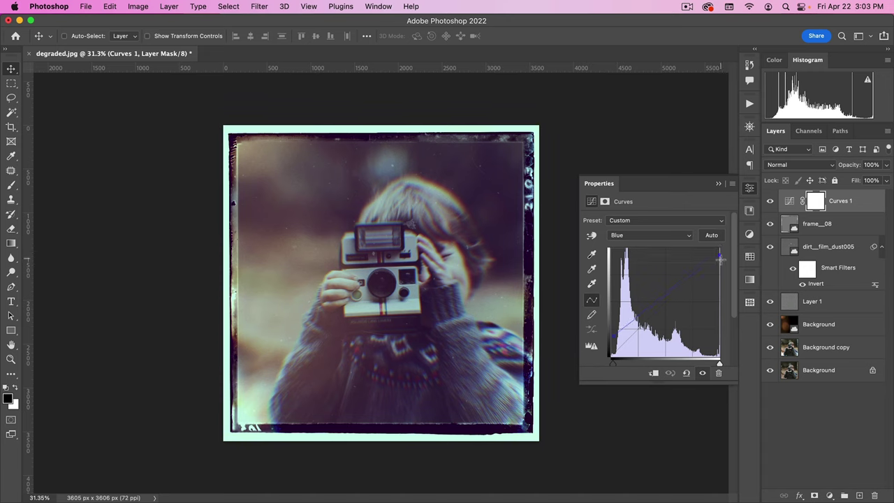
drag(719, 248, 723, 279)
Toggle Curves 1 on and off to compare the grade, leaving it on
click(770, 201)
click(769, 201)
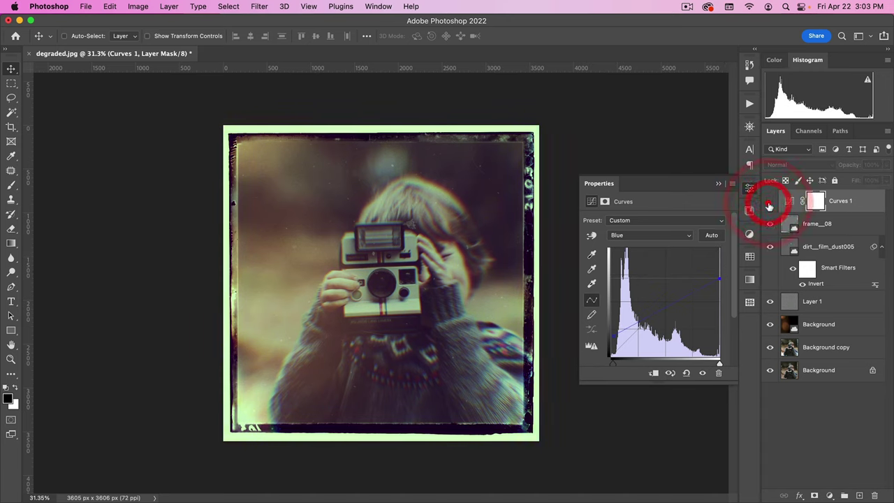
click(769, 201)
click(769, 201)
click(770, 201)
click(769, 201)
click(769, 201)
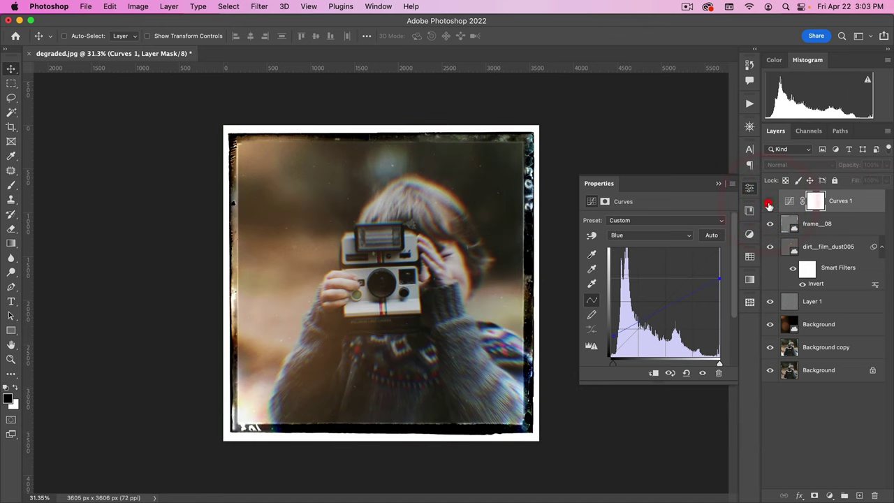
click(769, 201)
click(750, 188)
click(769, 202)
click(770, 201)
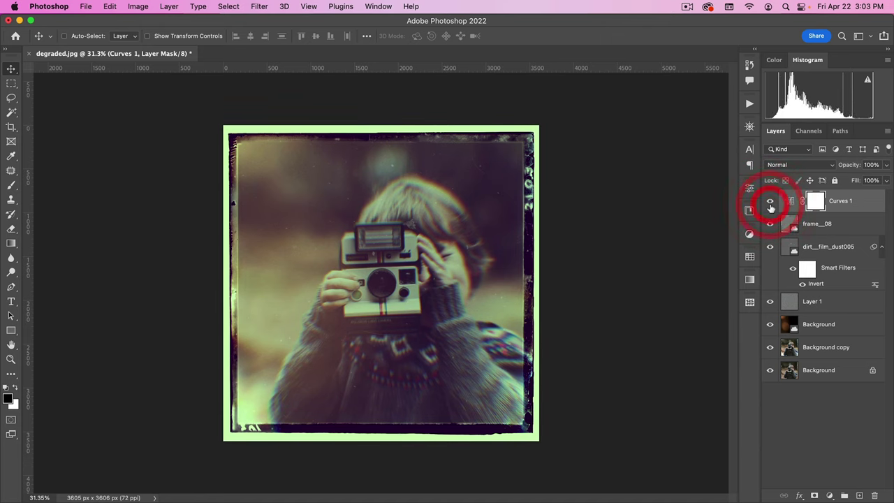
click(769, 202)
click(769, 202)
Zoom out, solo the Background photo to compare, hide Curves 1, and select Background
key(super+space)
drag(391, 316, 377, 304)
alt+click(770, 370)
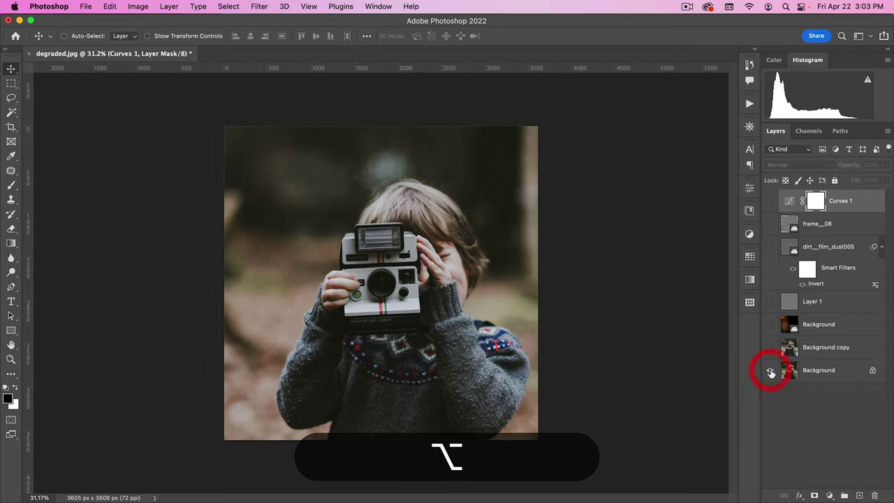
alt+click(770, 370)
alt+click(770, 370)
alt+click(770, 370)
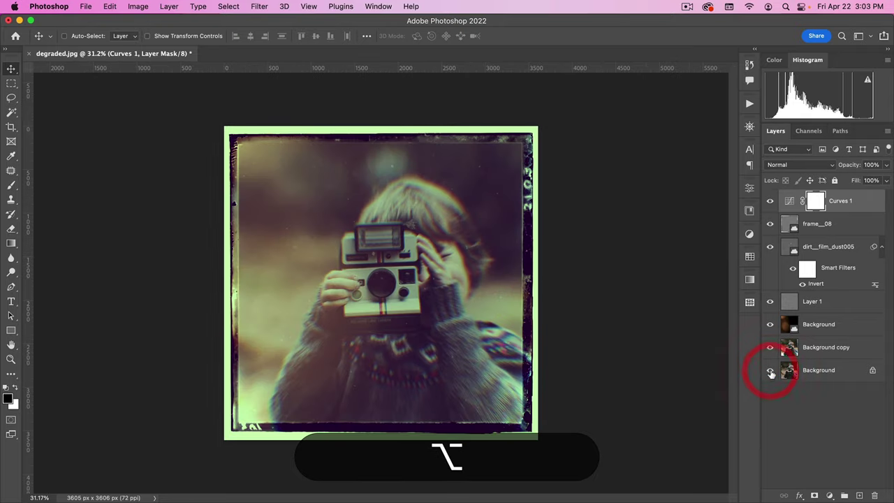
alt+click(770, 370)
alt+click(770, 370)
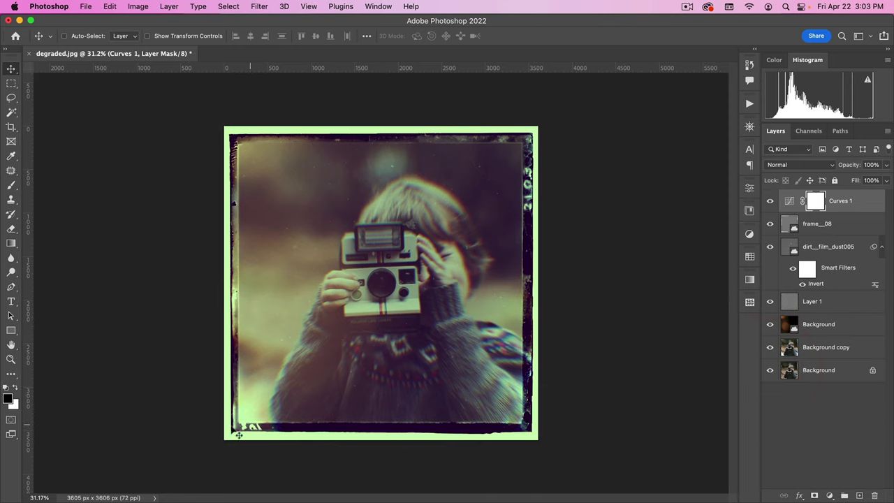
click(770, 203)
click(807, 368)
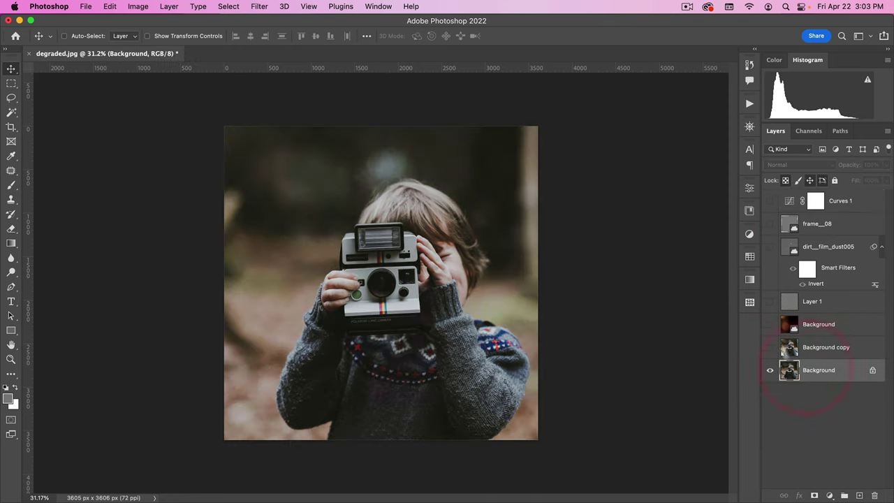
Play the 'degraded lens' action from Nucly Actions on the Background layer
click(750, 105)
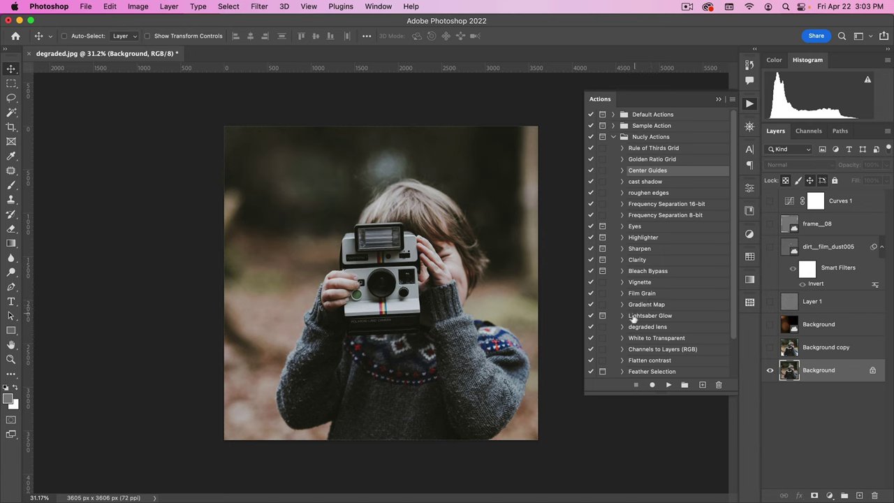
scroll(650, 204, down, 3)
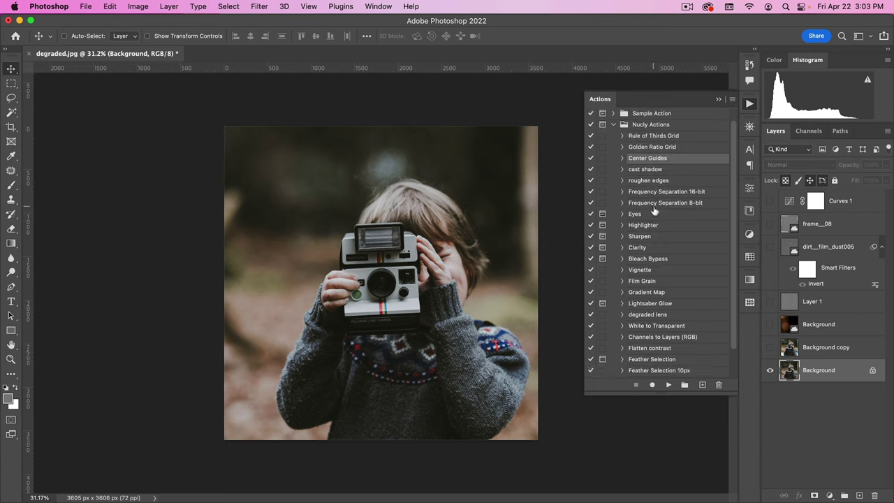
click(647, 282)
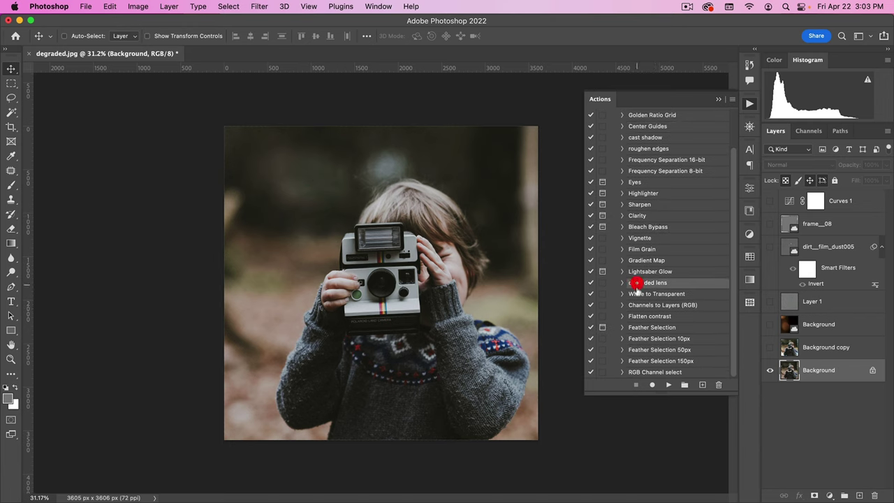
click(668, 384)
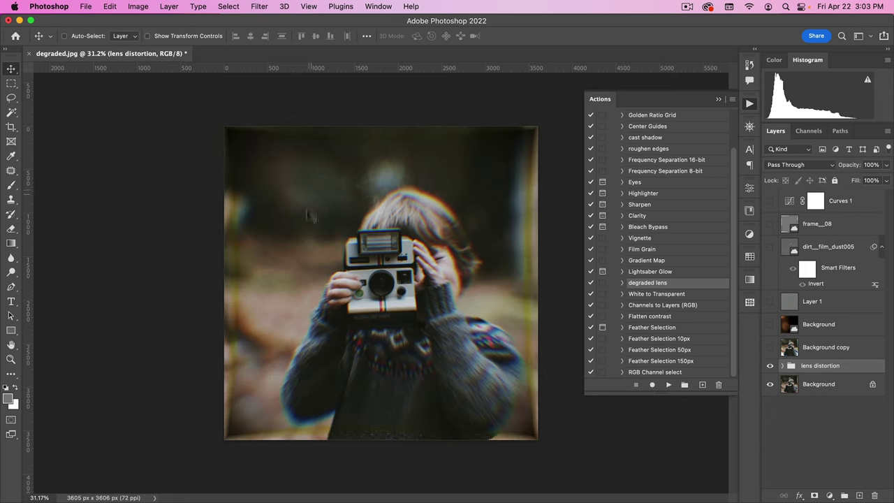
Toggle the lens distortion group to compare the photo with and without it
click(770, 365)
click(770, 365)
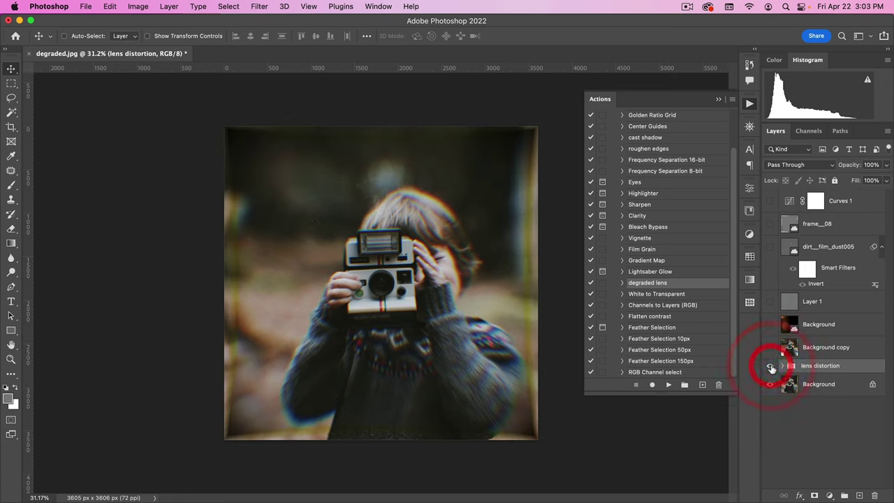
click(770, 365)
click(770, 365)
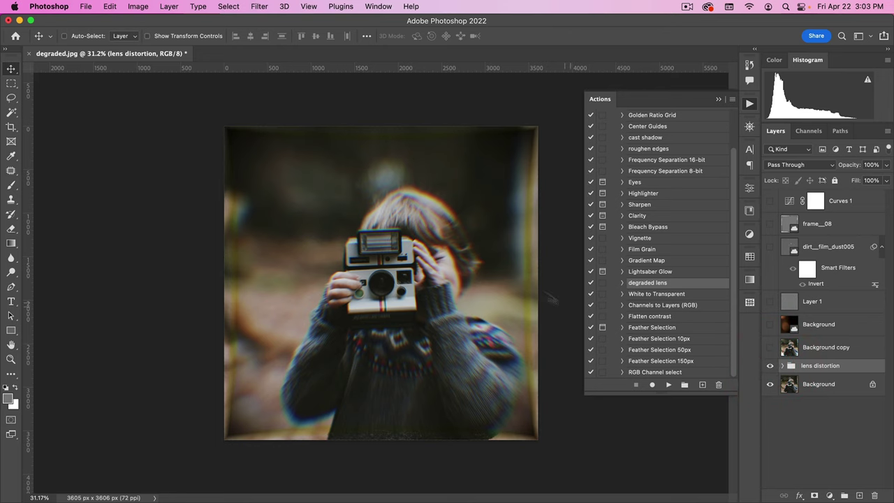
Scale the lens distortion group to 109%, turn Curves 1 back on, and close Actions
key(super+t)
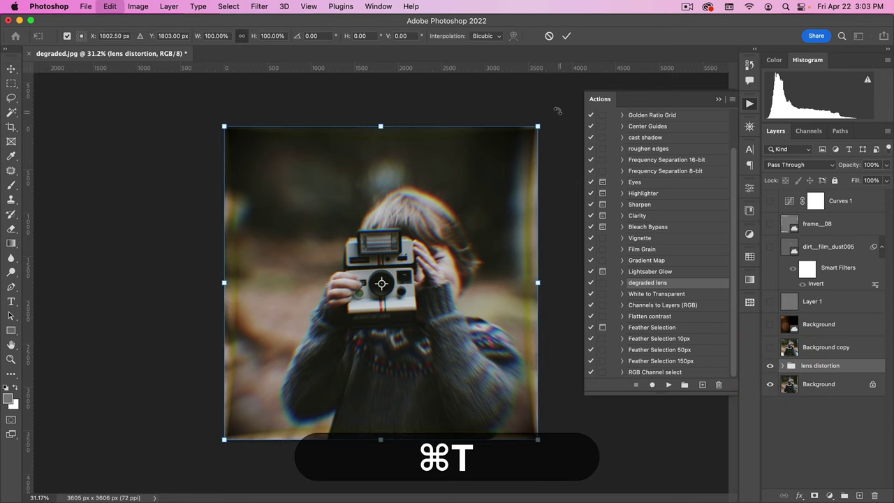
drag(538, 125, 549, 114)
double_click(496, 169)
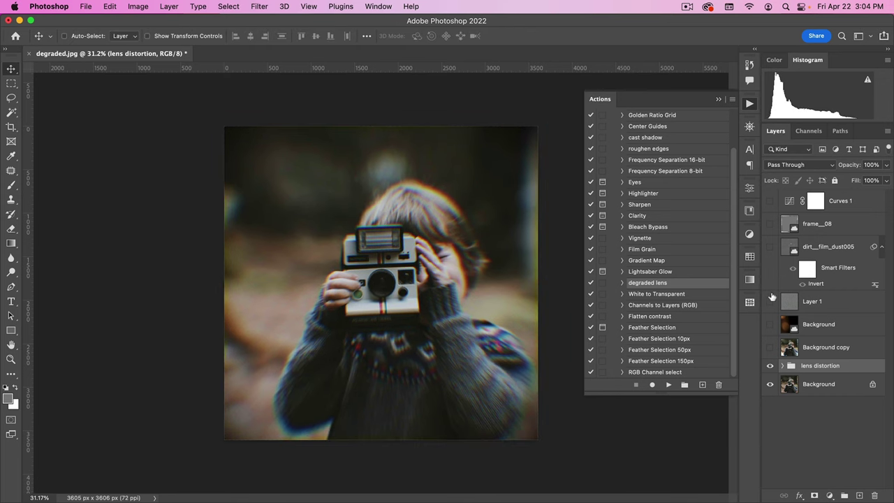
click(771, 201)
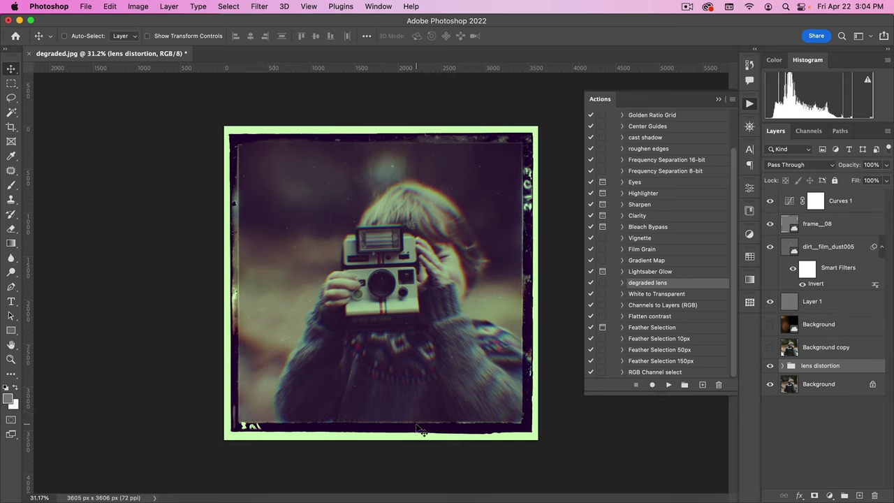
click(749, 105)
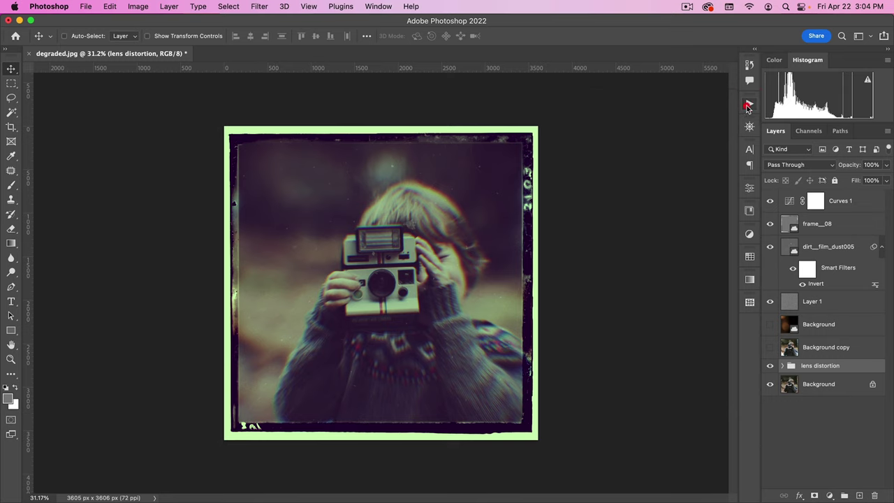